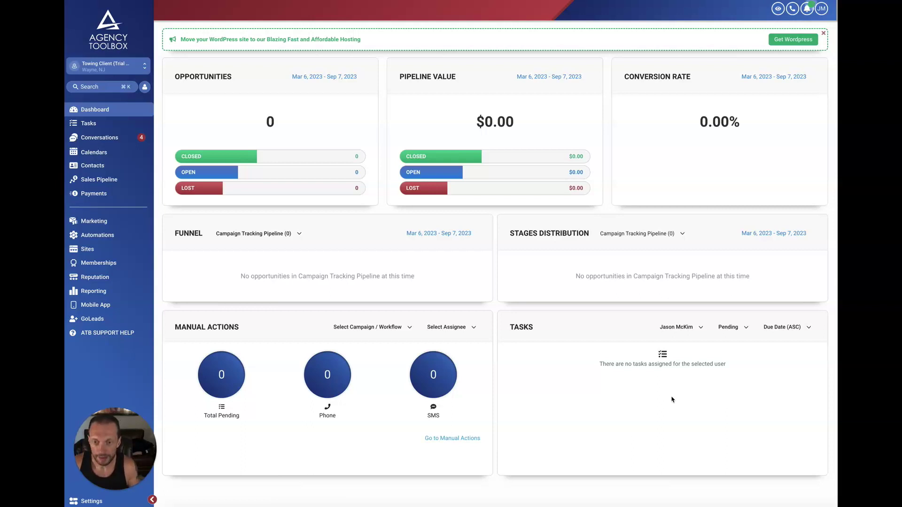
- Switch to the online whiteboard and draw arrows pointing down at the Ad box and the Landing Page box
key("super+Tab")
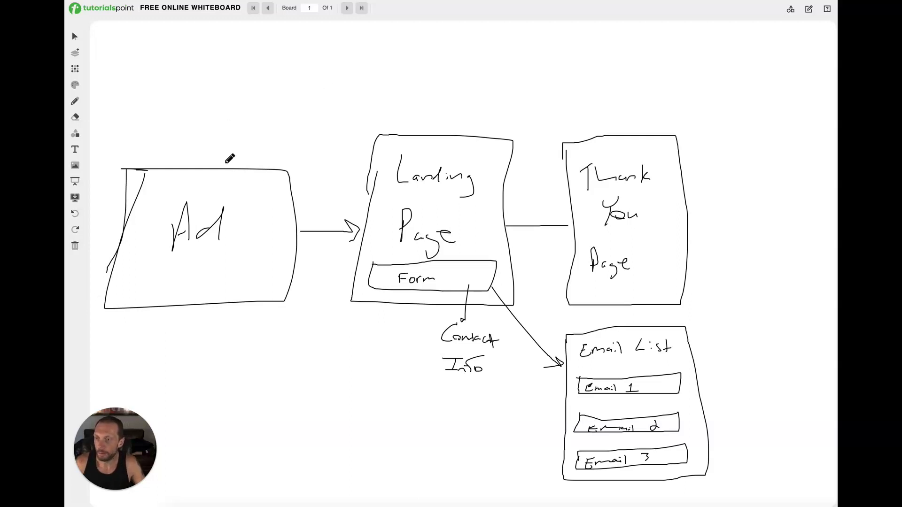
mouse_move(232, 115)
left_mouse_down()
mouse_move(210, 182)
mouse_move(200, 177)
mouse_move(223, 178)
left_mouse_up()
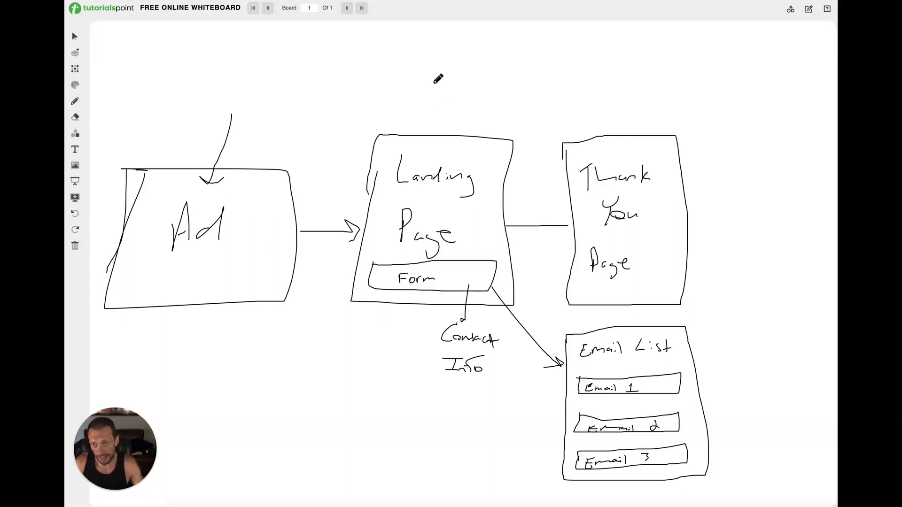
mouse_move(427, 81)
left_mouse_down()
mouse_move(417, 140)
mouse_move(429, 136)
left_mouse_up()
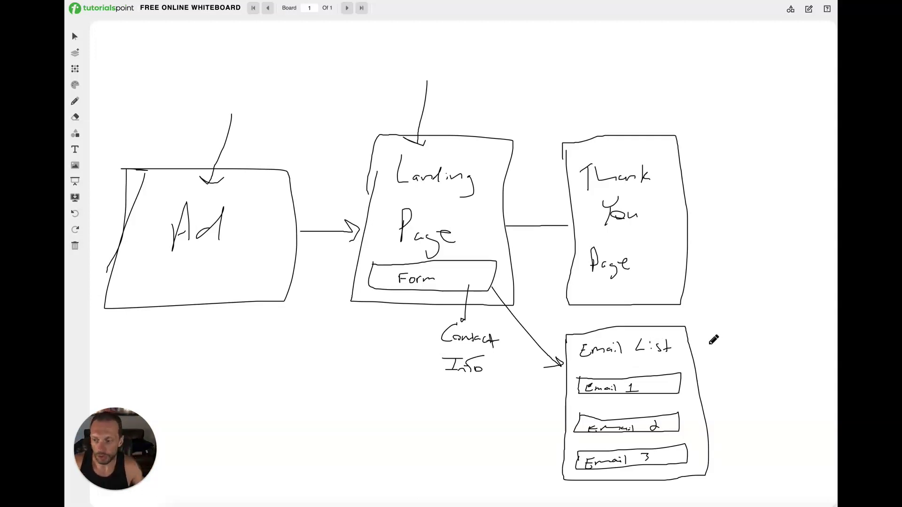
- Switch back to Agency Toolbox and open the Gym Snag Demo funnel from the list of site funnels
key("super+Tab")
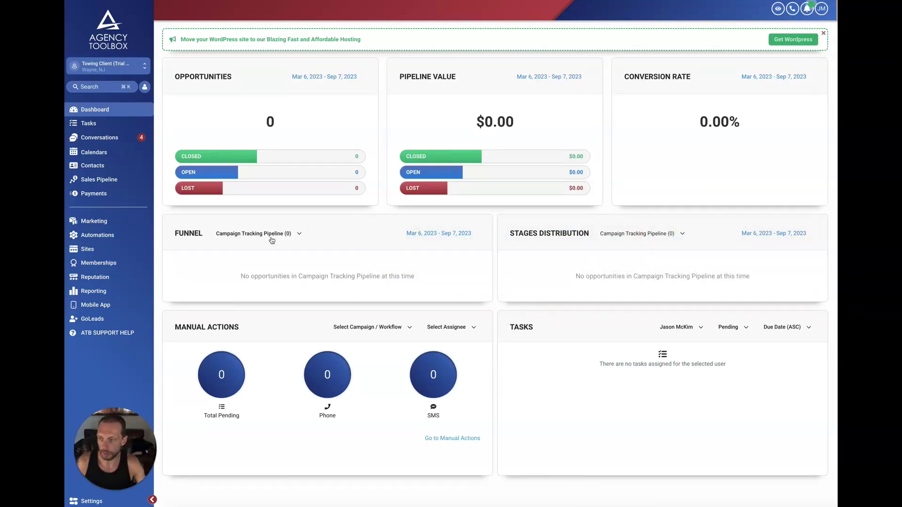
left_click(79, 250)
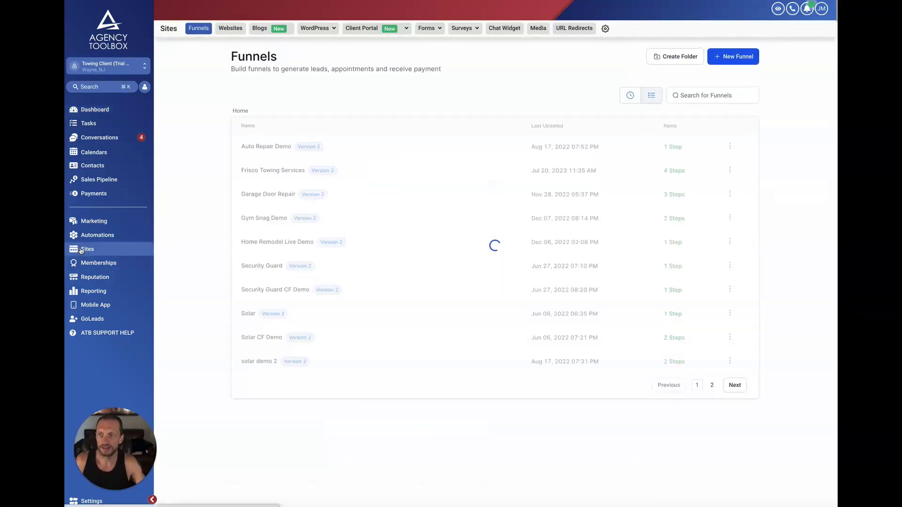
double_click(249, 57)
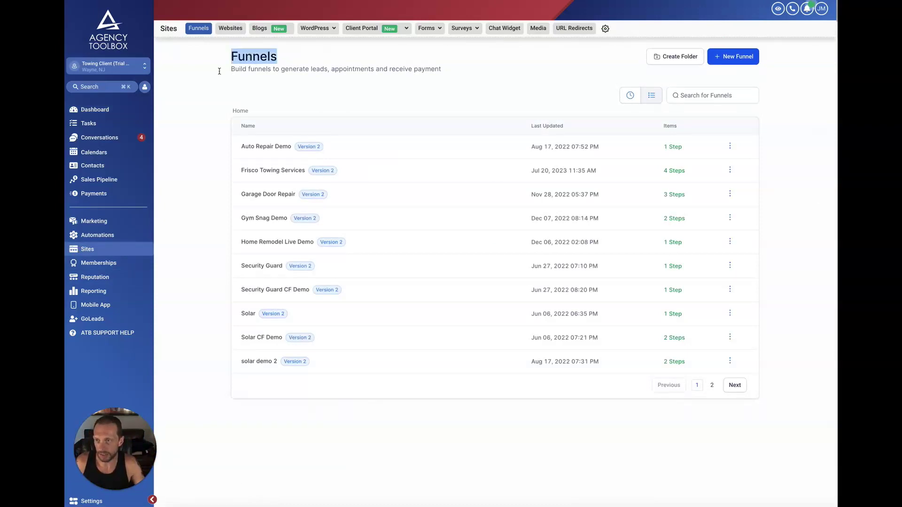
left_click(165, 95)
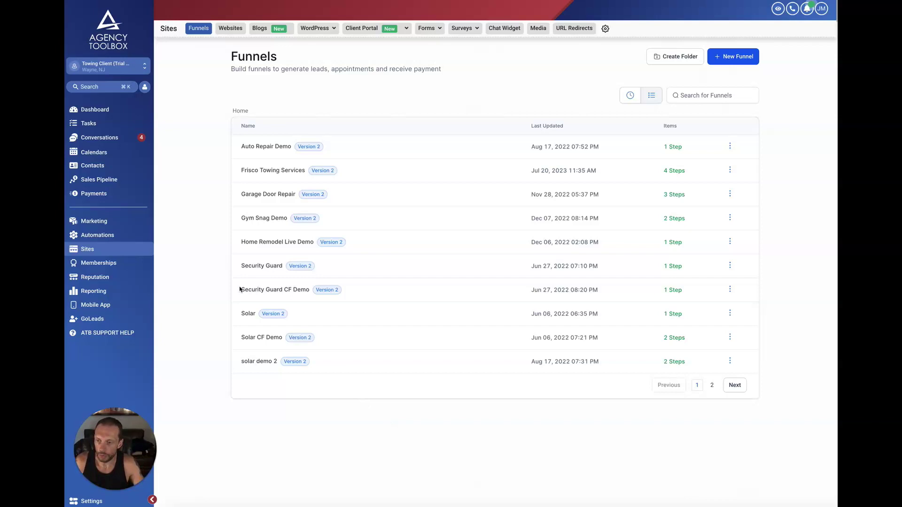
left_click(254, 219)
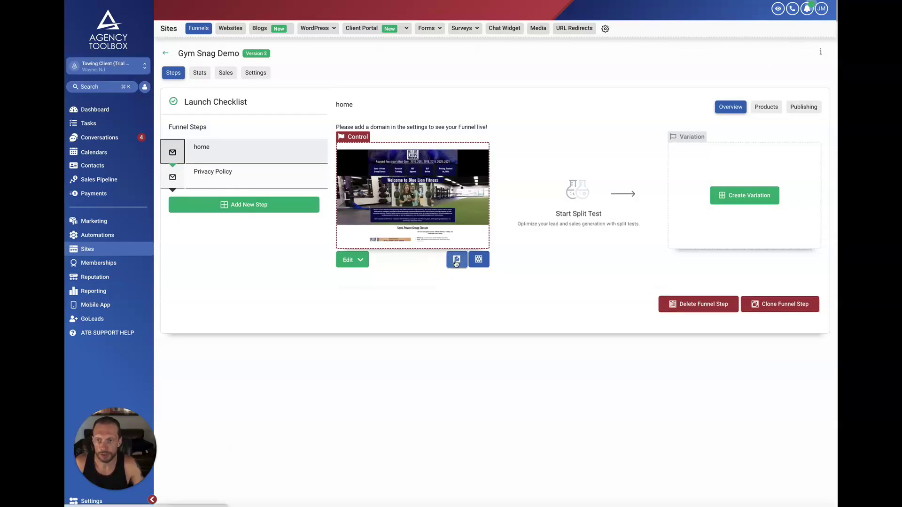
- Preview the funnel's home page and look through its sections from the header down to the FAQs and back
left_click(455, 262)
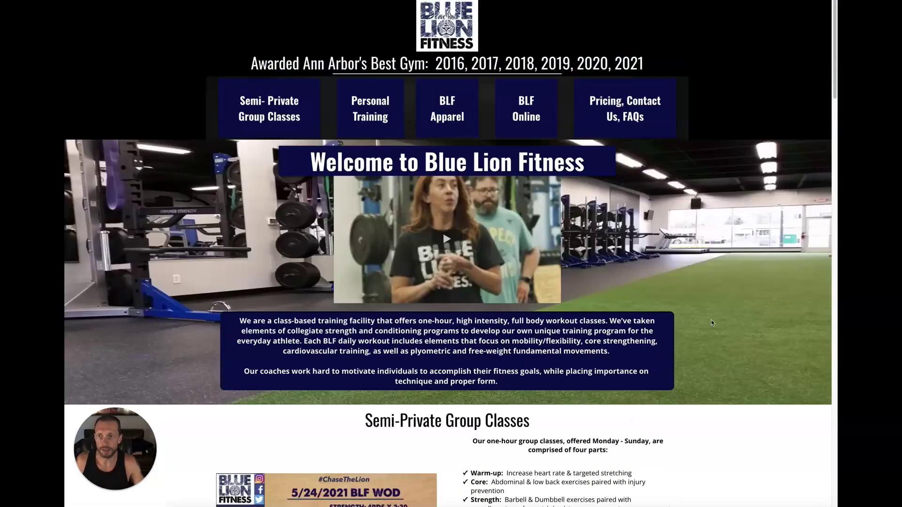
scroll(694, 323, "down", 10)
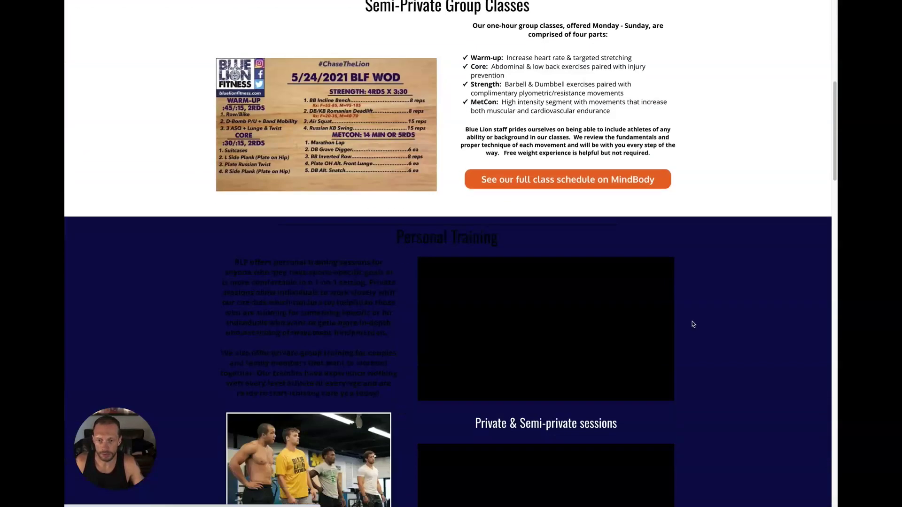
scroll(692, 324, "down", 18)
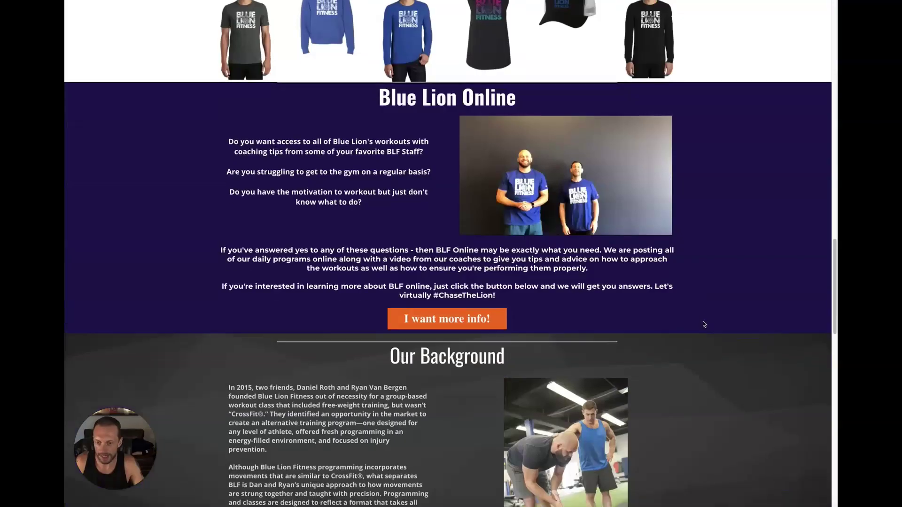
scroll(702, 322, "down", 14)
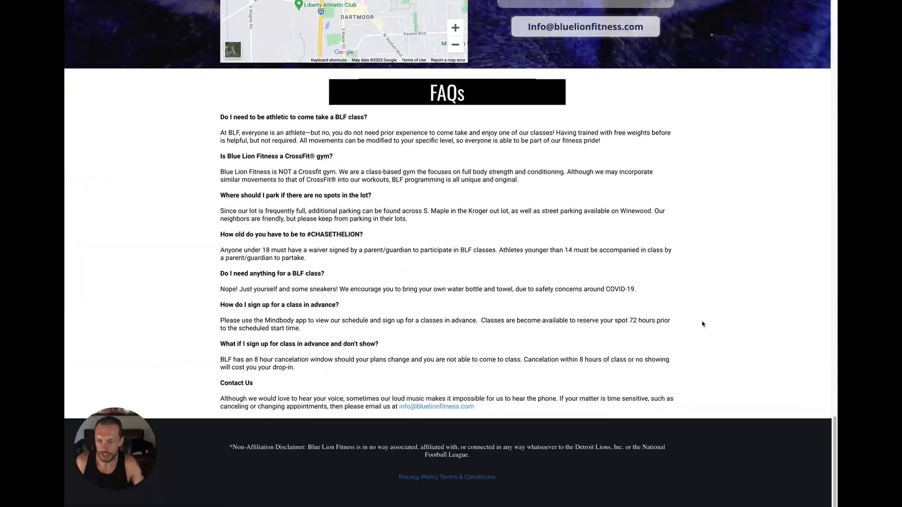
scroll(702, 321, "up", 10)
scroll(702, 321, "up", 20)
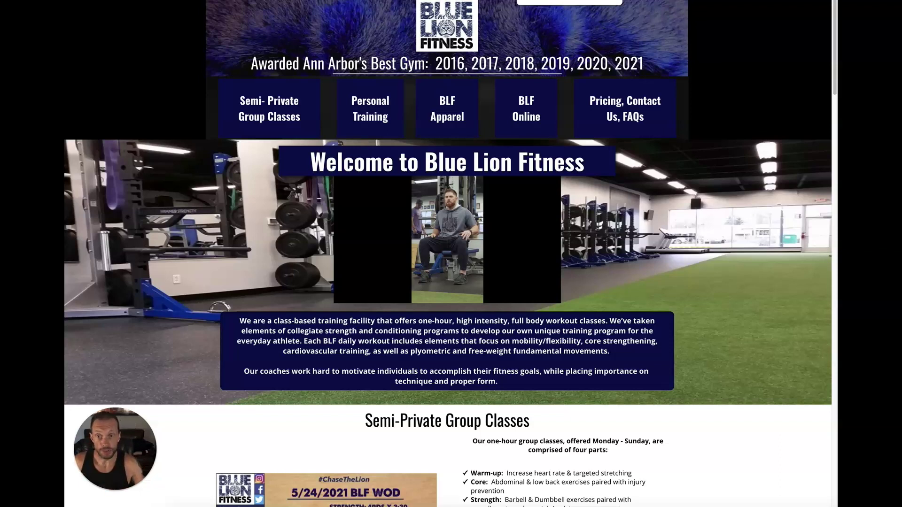
scroll(624, 193, "down", 20)
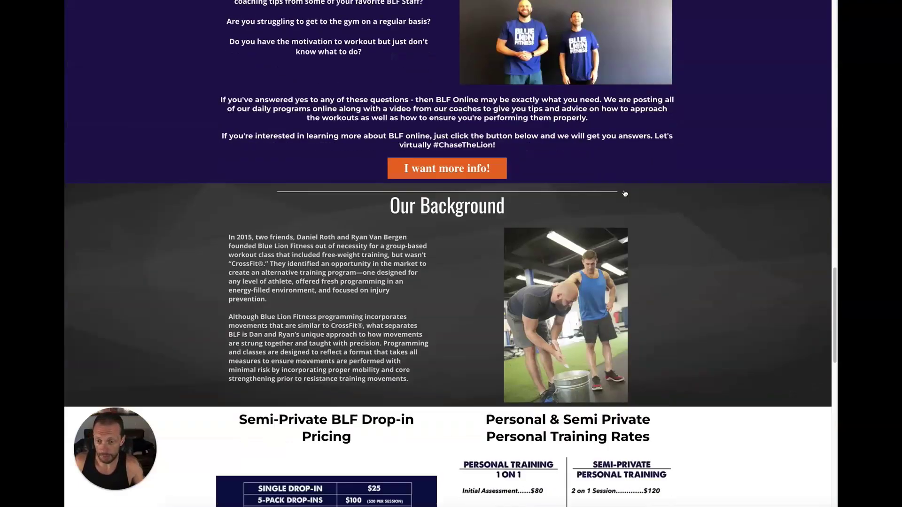
scroll(624, 194, "down", 10)
scroll(673, 243, "up", 15)
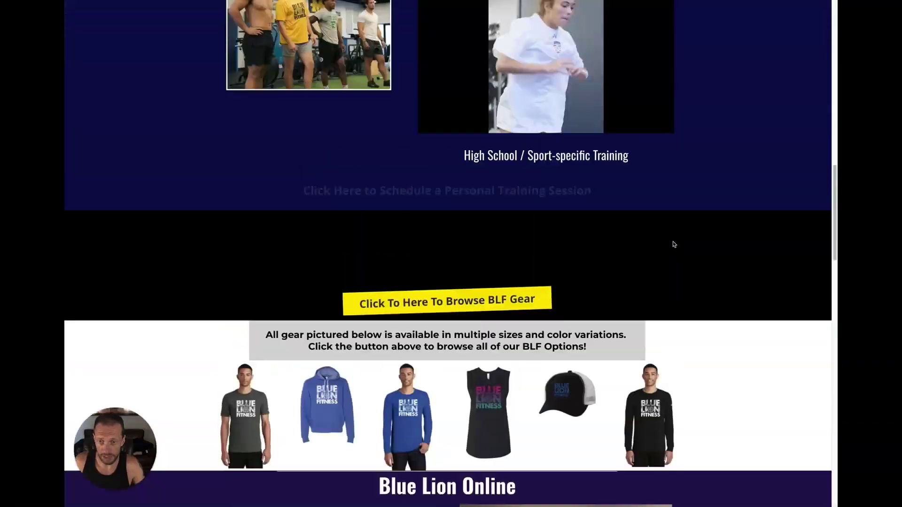
scroll(674, 244, "up", 15)
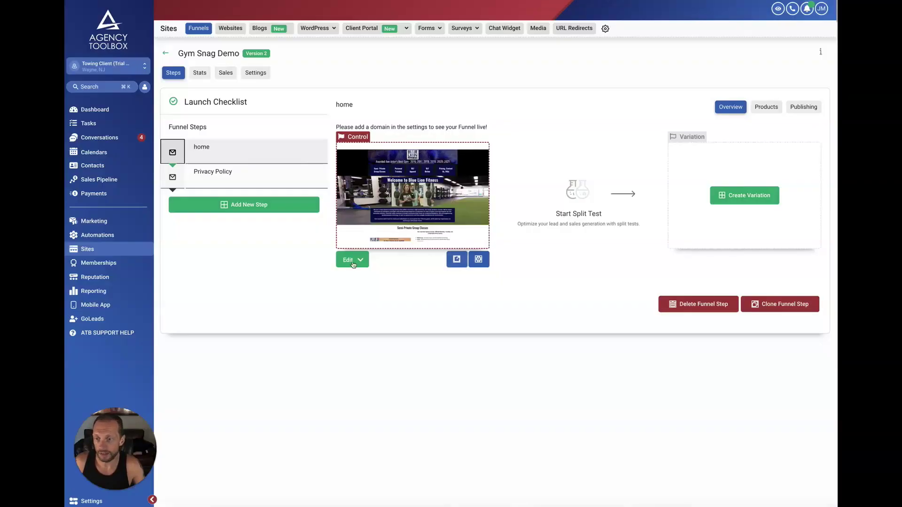
- Open the home page of the Gym Snag Demo funnel in the page editor
left_click(350, 261)
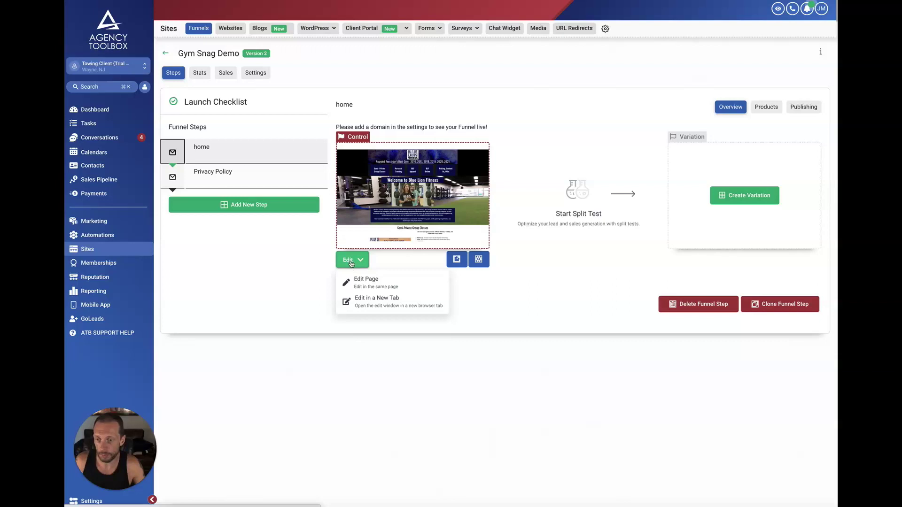
left_click(362, 286)
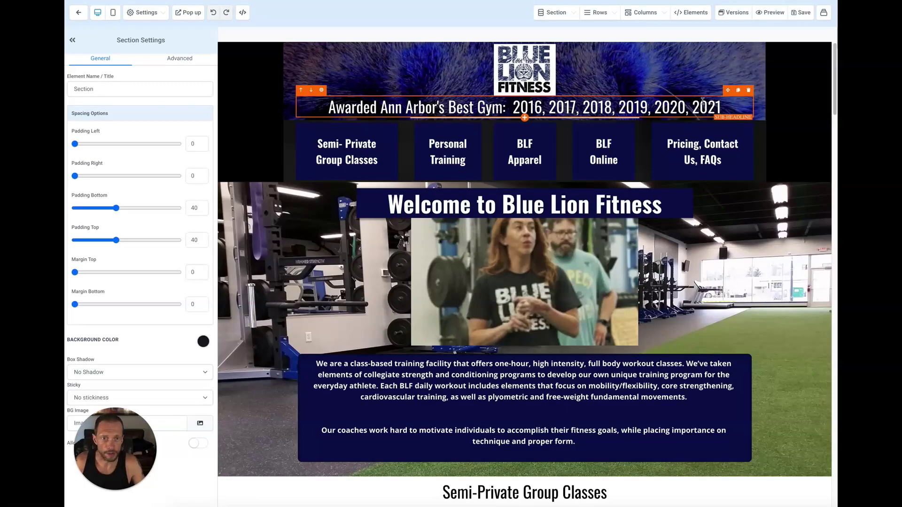
- Replace "Best" with "Worst" in the awards sub-headline under the logo, and change the word back to "Best"
left_click(670, 107)
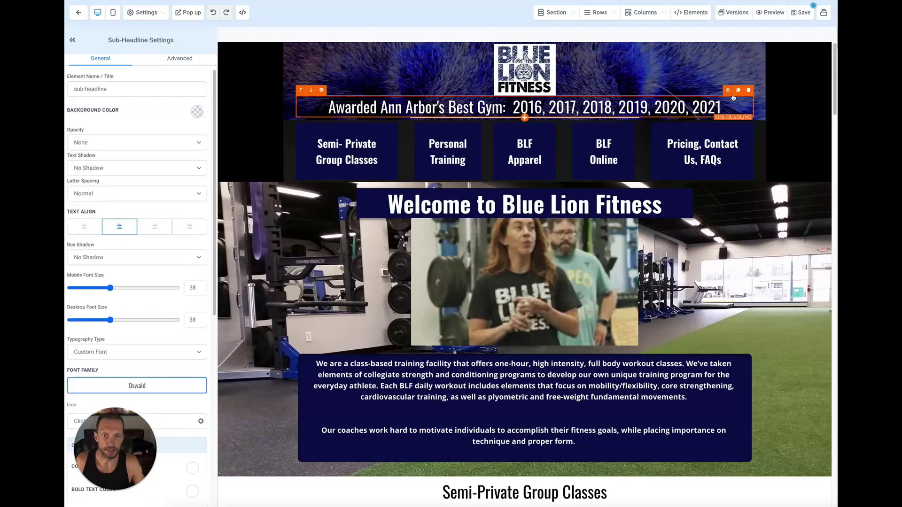
double_click(461, 107)
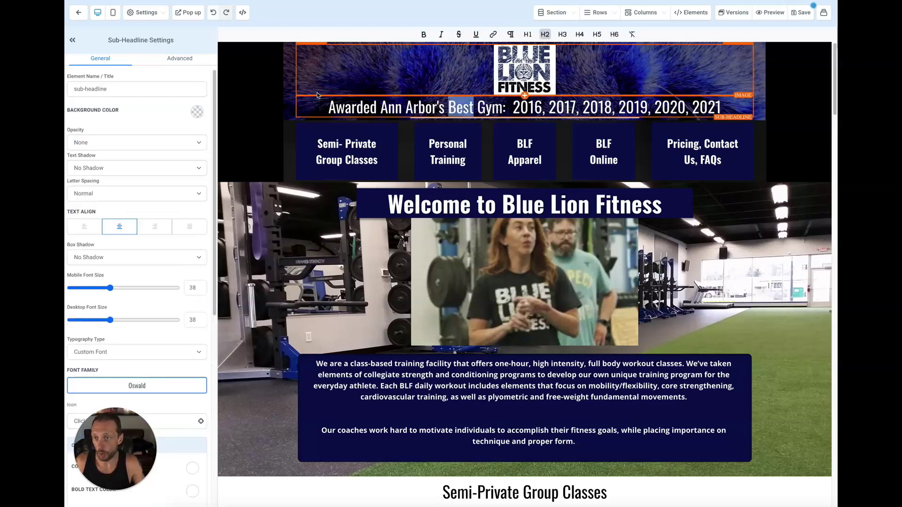
left_click(517, 108)
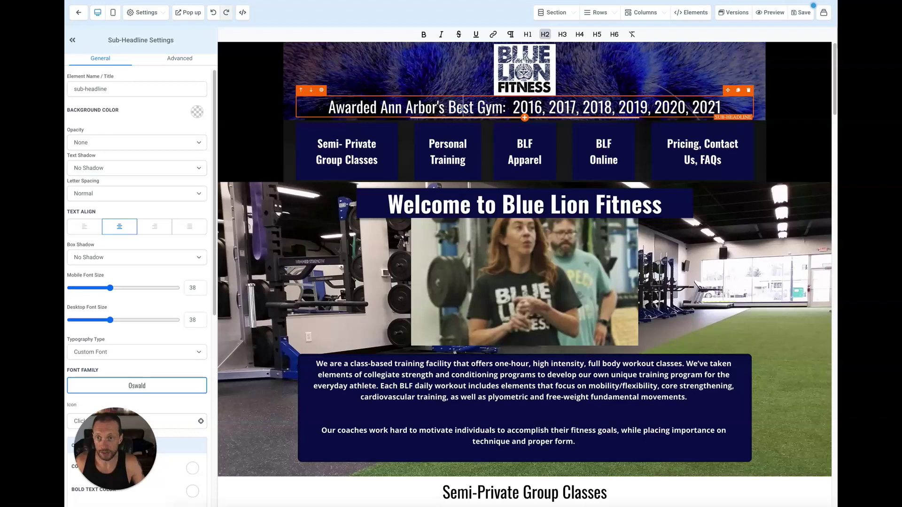
double_click(461, 108)
type("Worst")
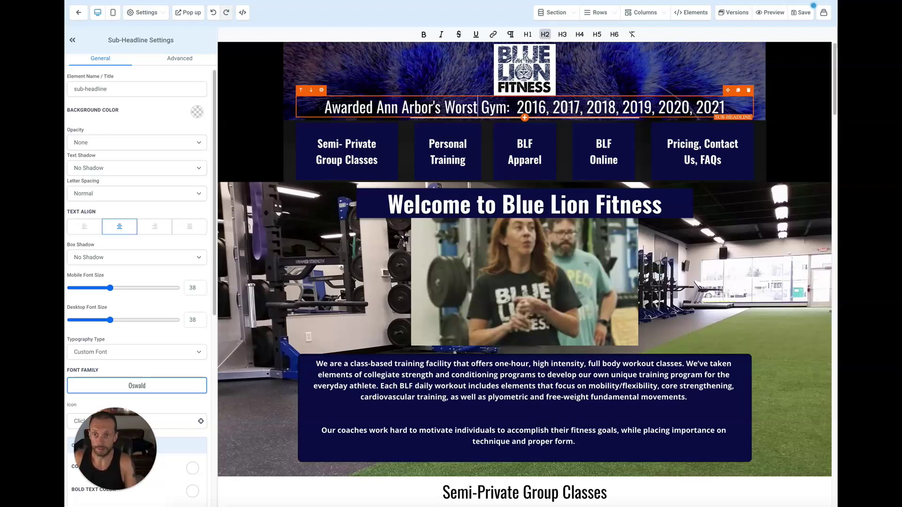
double_click(457, 108)
type("Best")
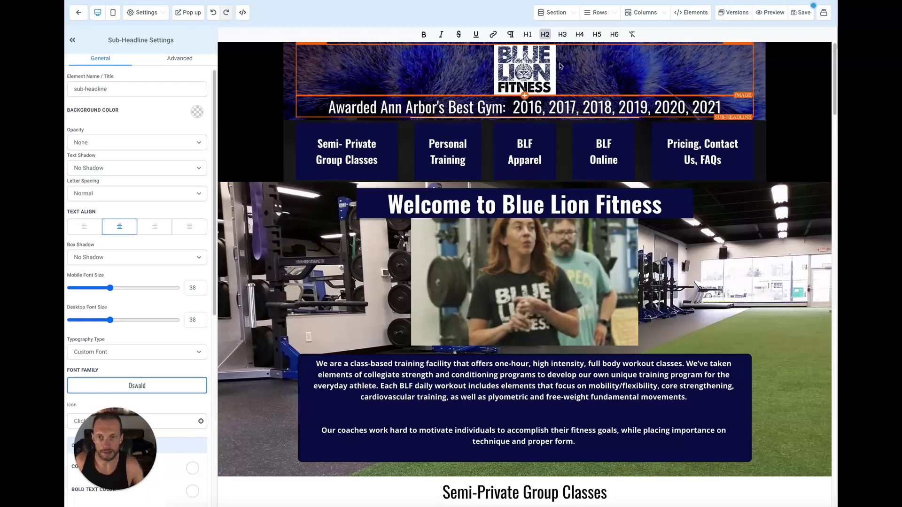
- Add a button element directly below the welcome video and delete it again
left_click(546, 68)
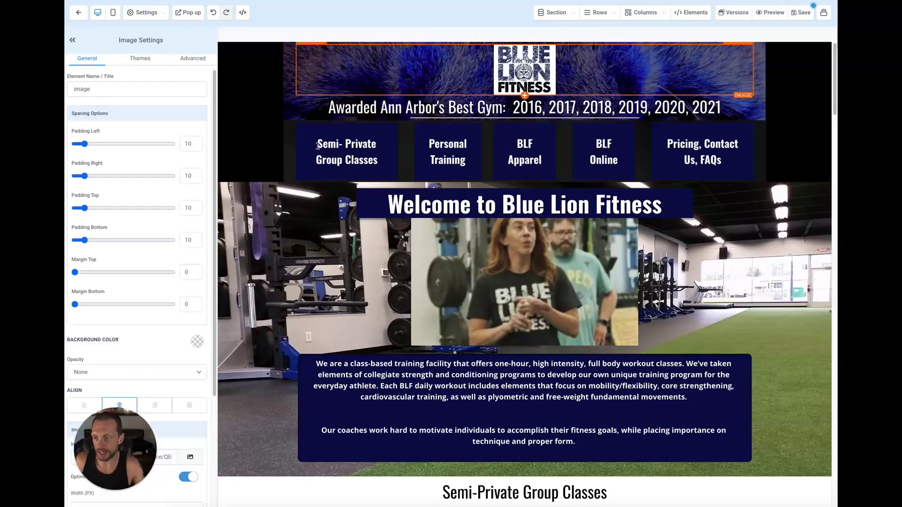
scroll(526, 212, "down", 2)
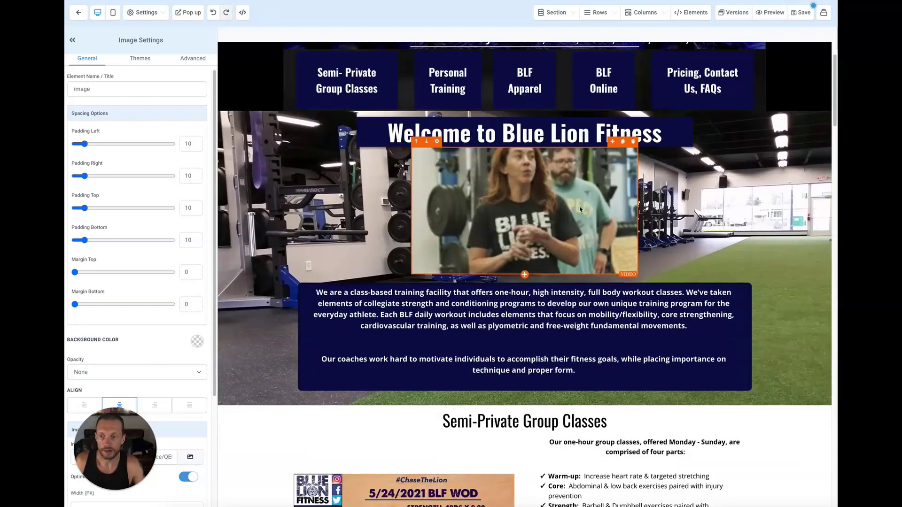
scroll(579, 209, "down", 1)
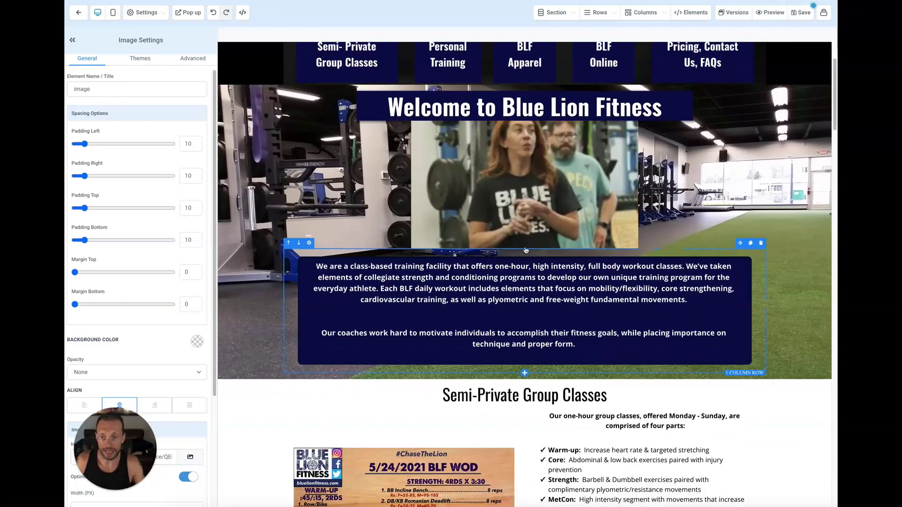
left_click(524, 249)
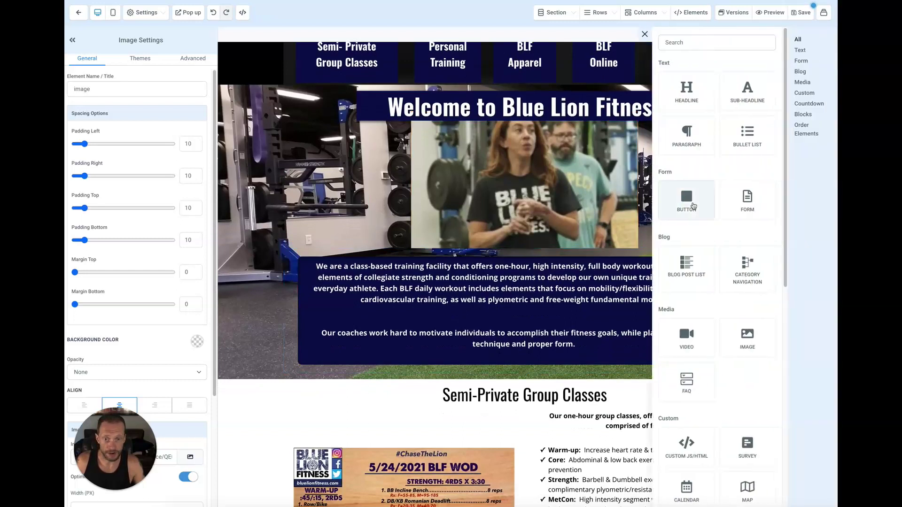
left_click(686, 199)
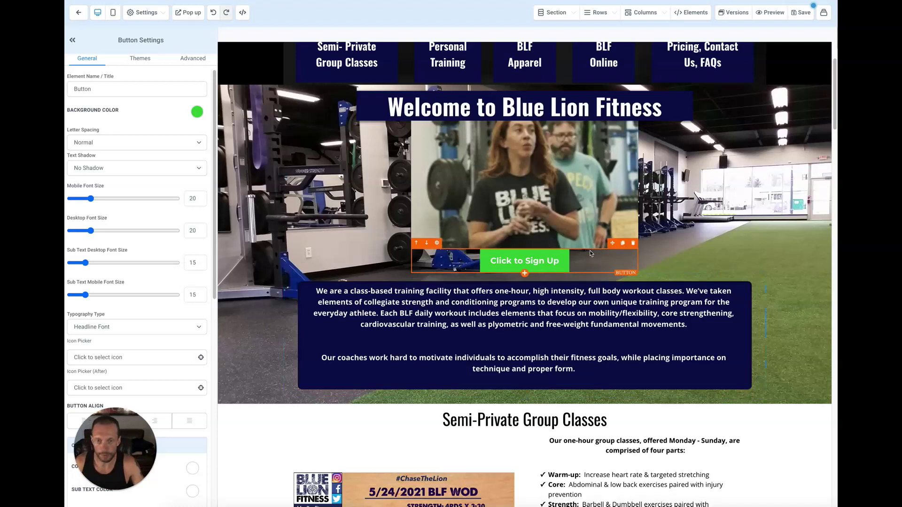
left_click(632, 244)
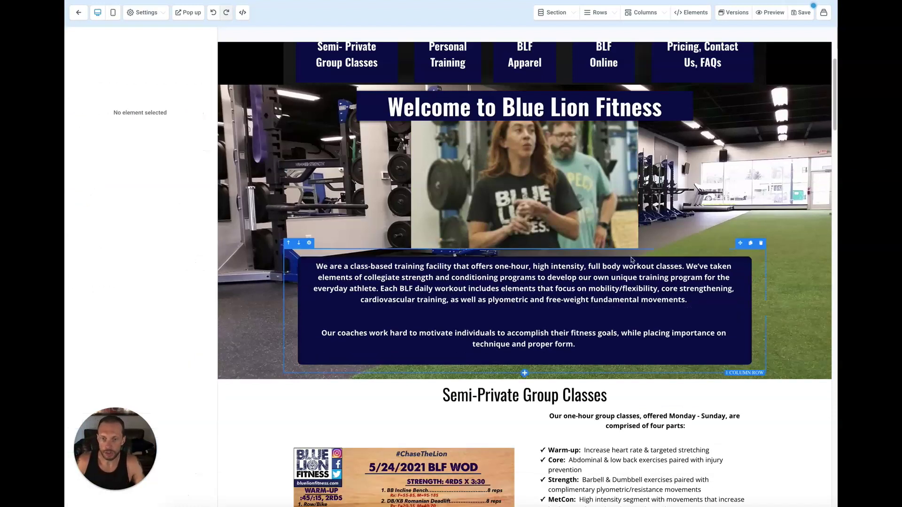
- Move the "Semi-Private Group Classes" headline into the column above the workout image, and return it to its full-width row
scroll(492, 283, "down", 2)
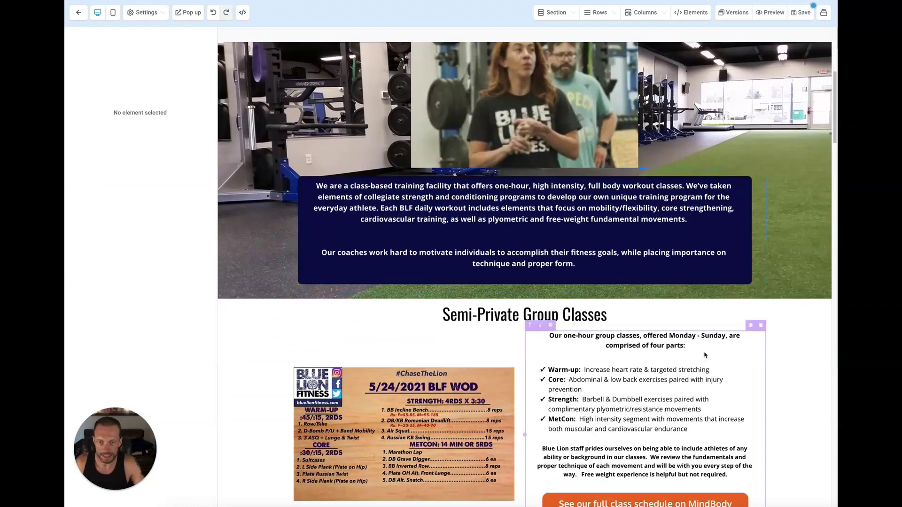
left_click(380, 328)
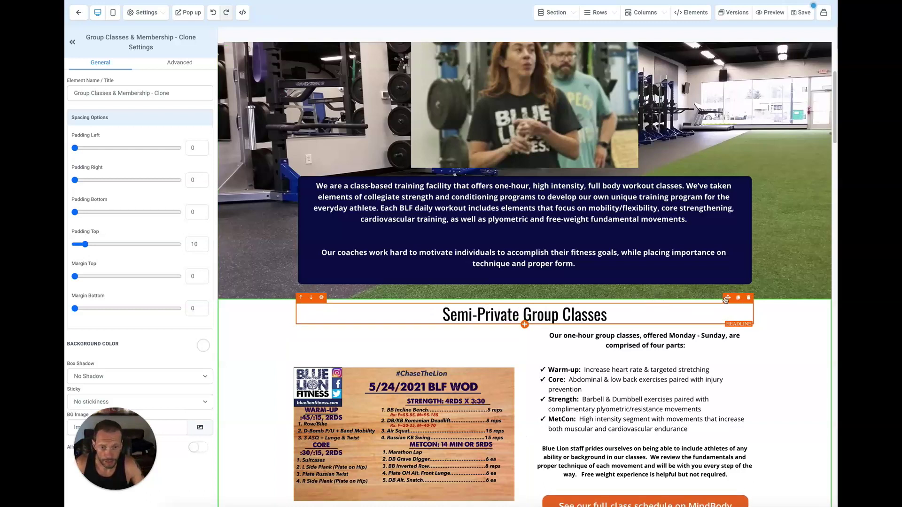
left_click_drag(727, 298, 497, 342)
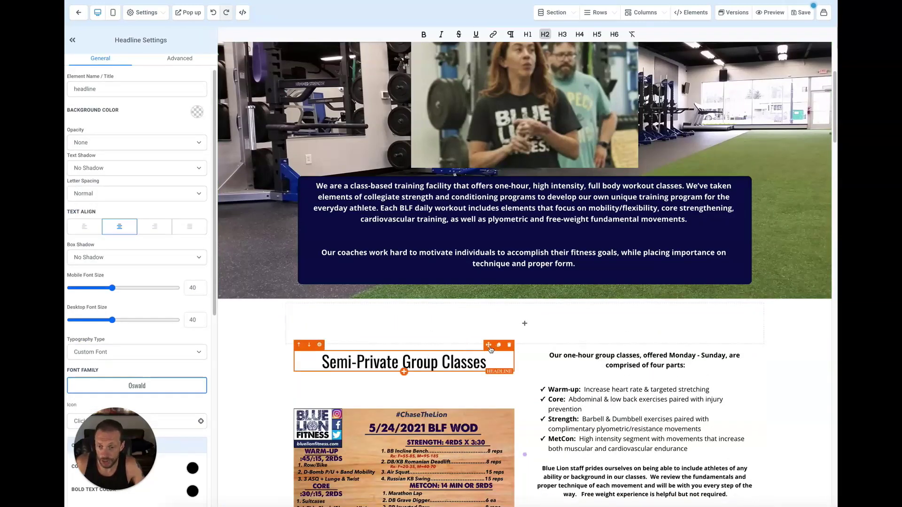
left_click_drag(488, 345, 540, 319)
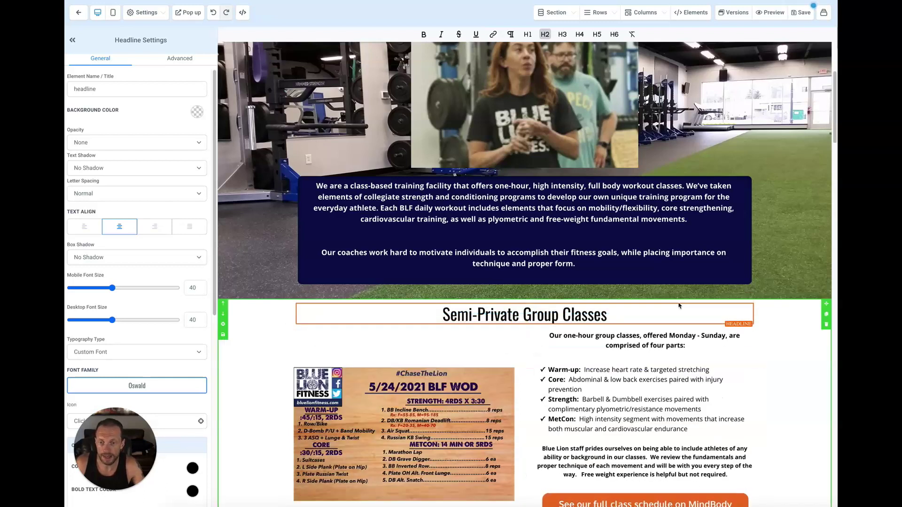
- Review the rest of the gym home page, from the group classes section through the FAQs and footer, and return to its beginning
scroll(805, 354, "down", 7)
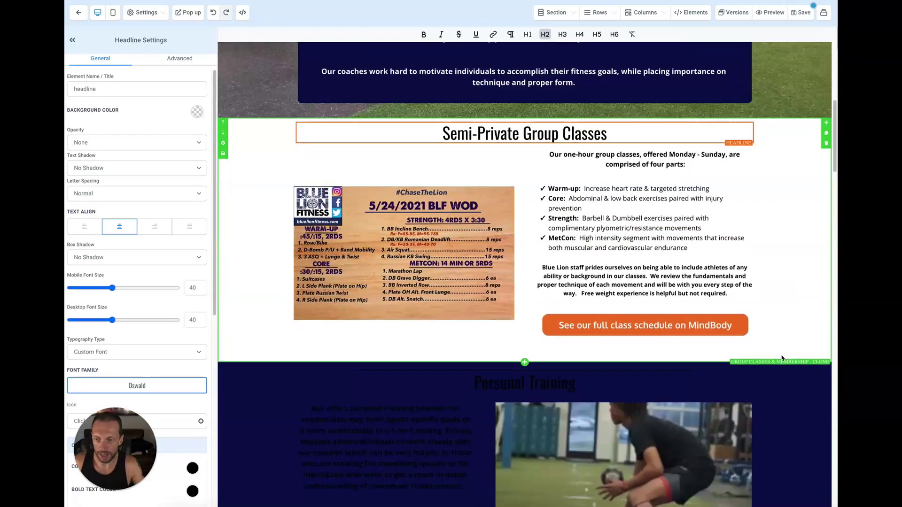
scroll(781, 357, "down", 4)
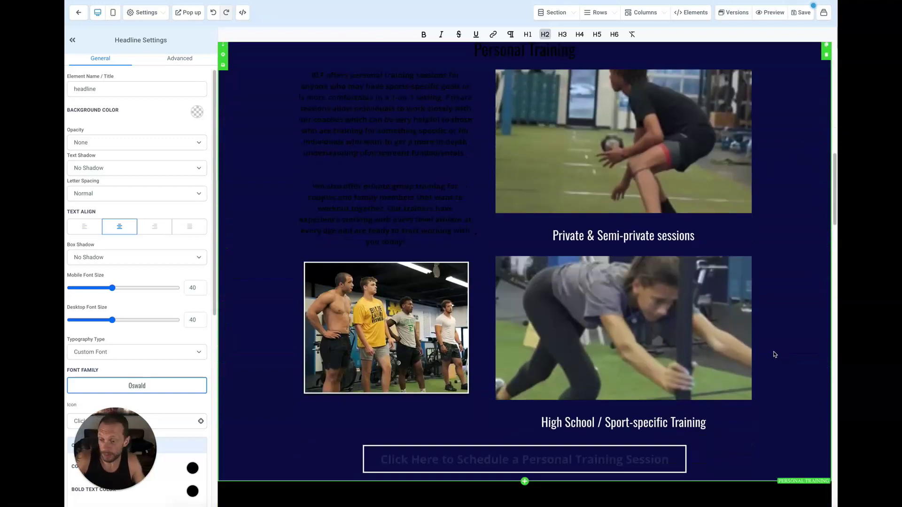
scroll(775, 354, "down", 6)
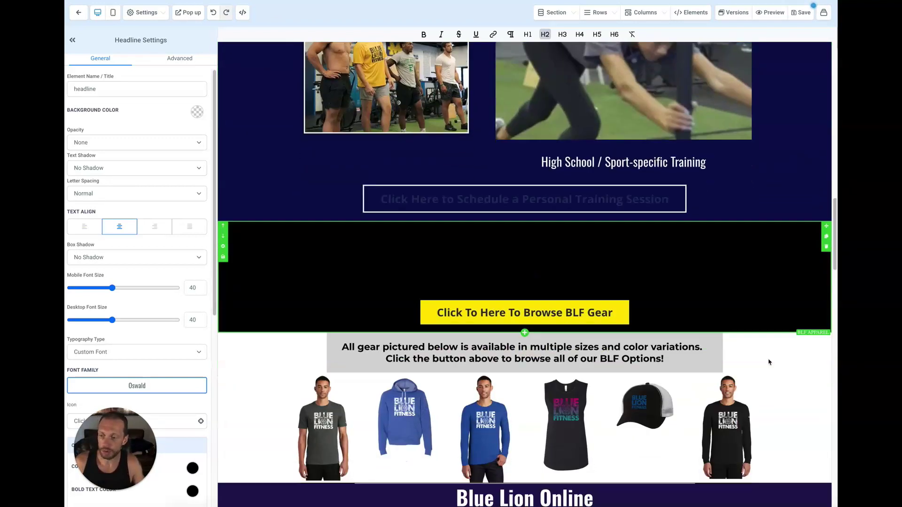
scroll(769, 362, "down", 6)
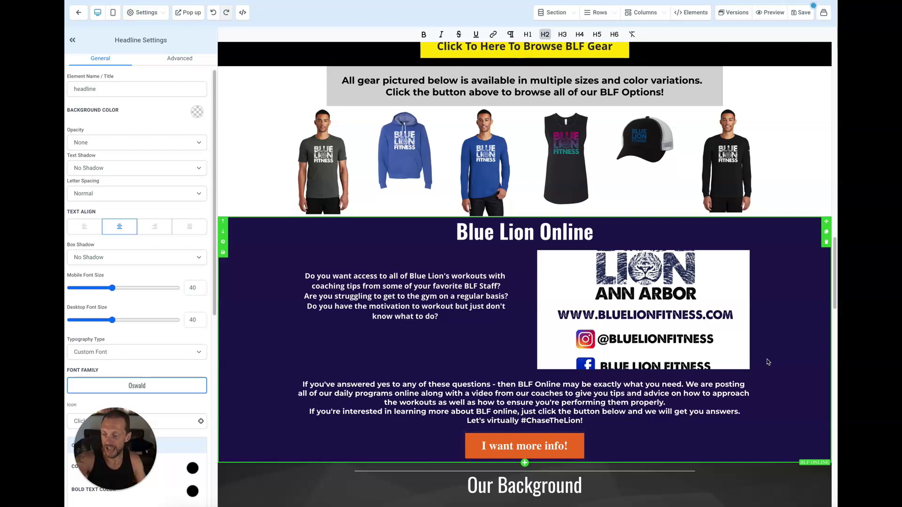
scroll(767, 358, "down", 6)
scroll(760, 373, "down", 11)
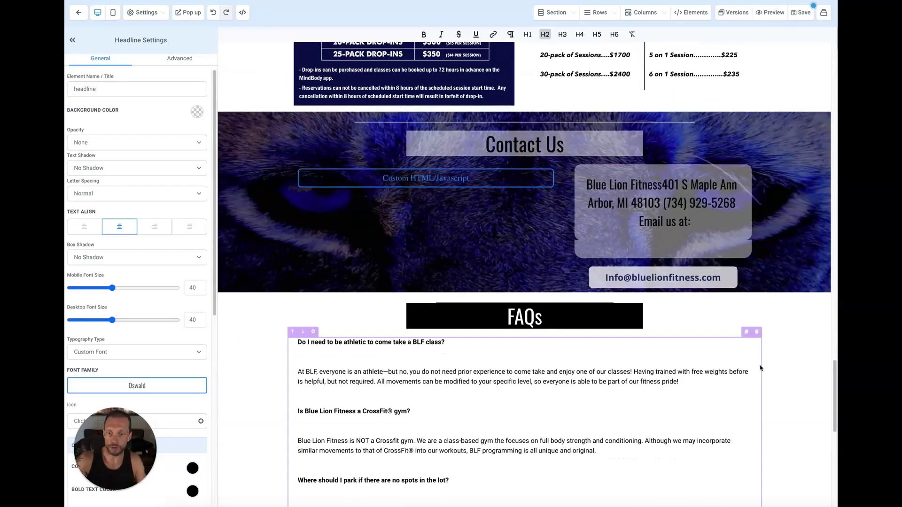
scroll(760, 368, "down", 10)
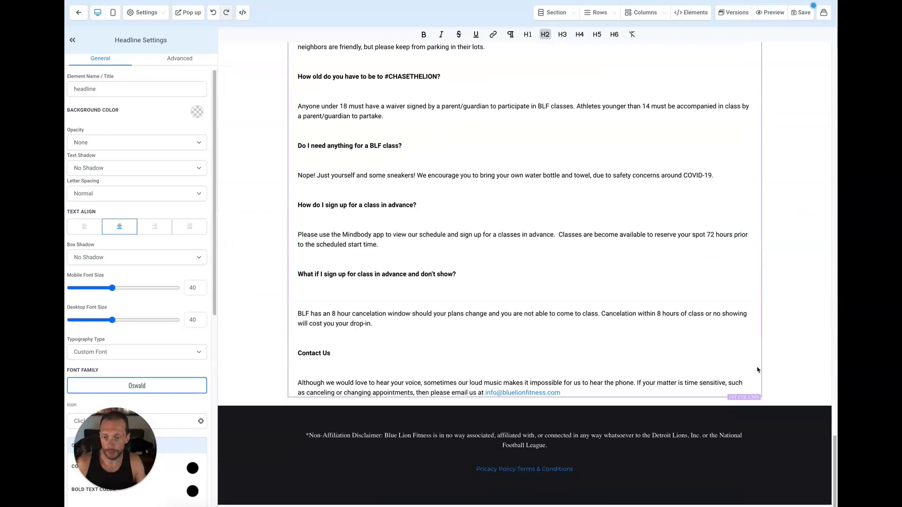
scroll(756, 364, "up", 20)
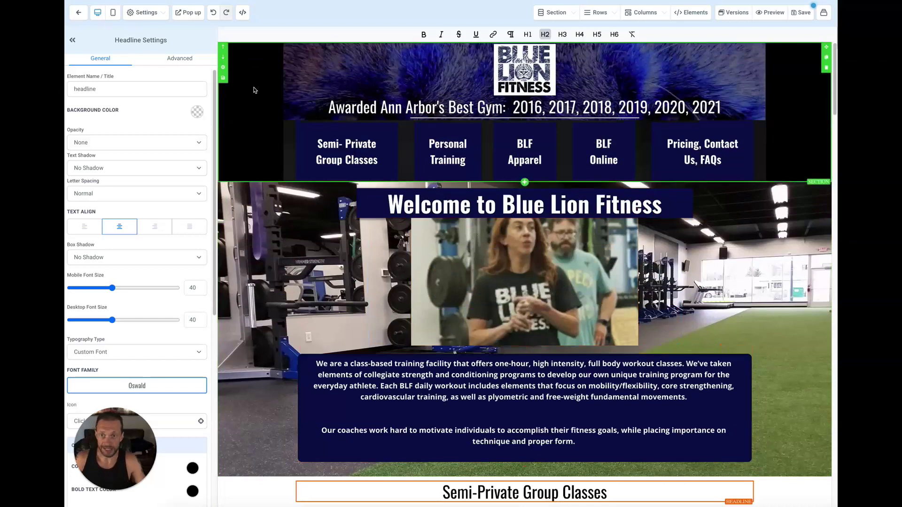
- Stay in the editor, check the home page's mobile layout, and switch back to the desktop layout
left_click(79, 13)
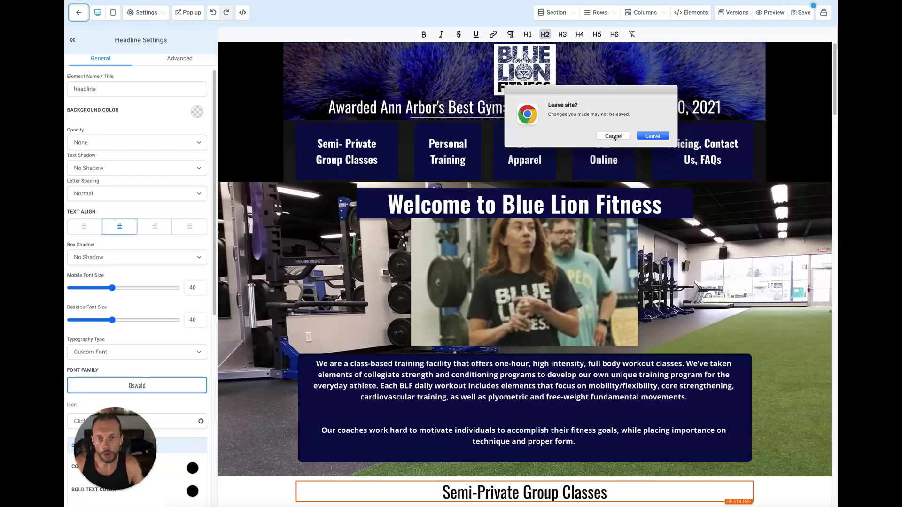
left_click(625, 136)
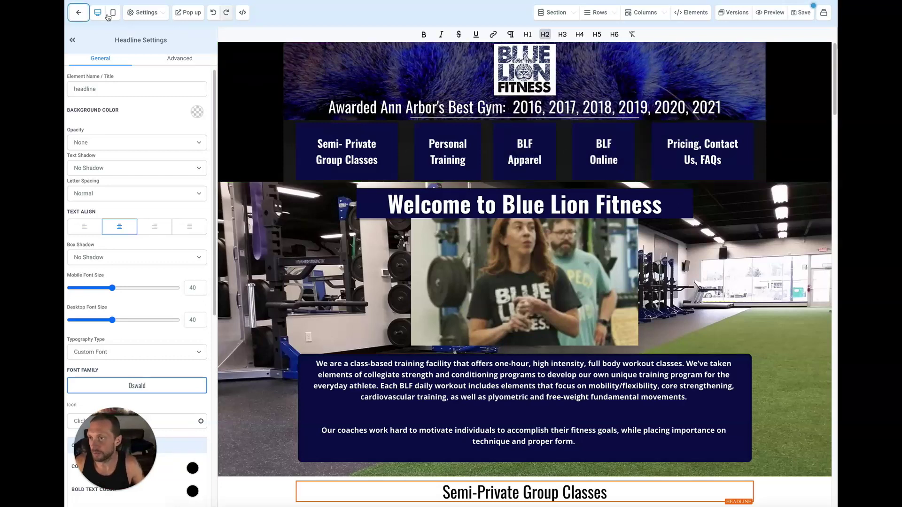
left_click(115, 16)
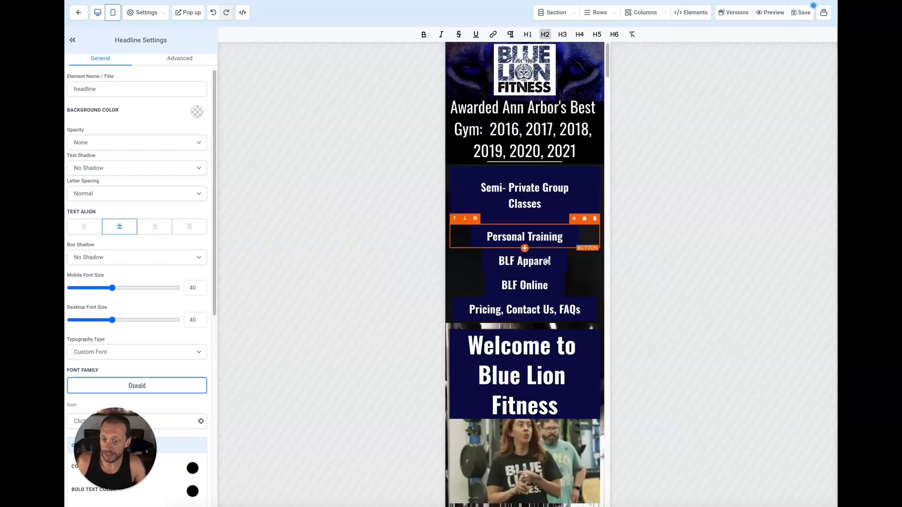
scroll(544, 259, "down", 15)
scroll(544, 260, "up", 15)
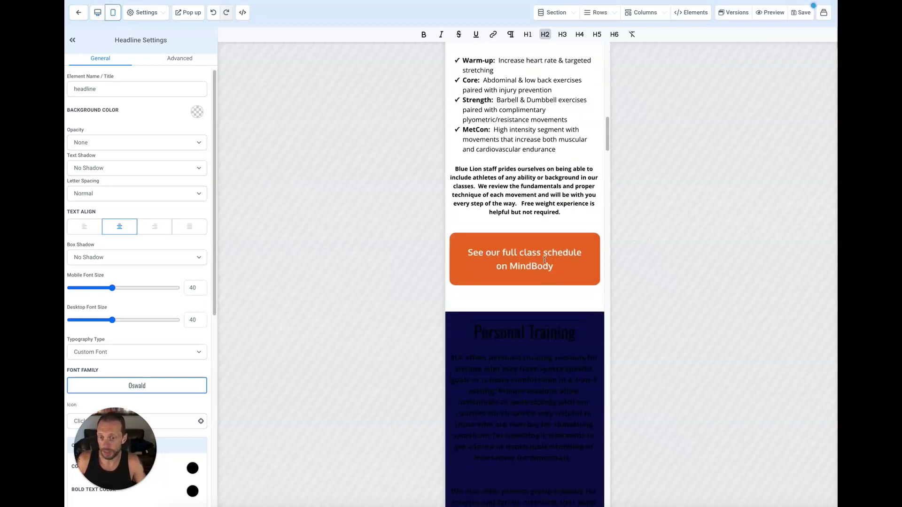
left_click(97, 12)
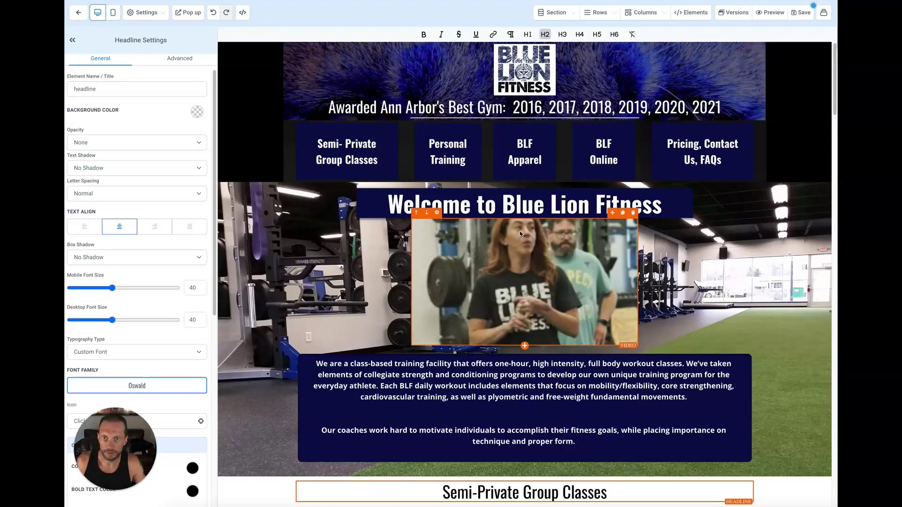
- Leave the page editor without saving and return to the list of funnels
left_click(79, 12)
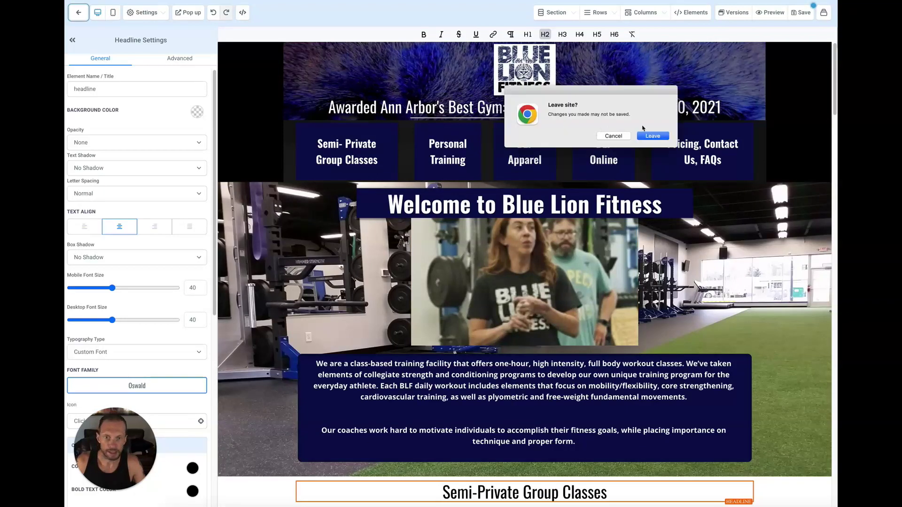
left_click(652, 136)
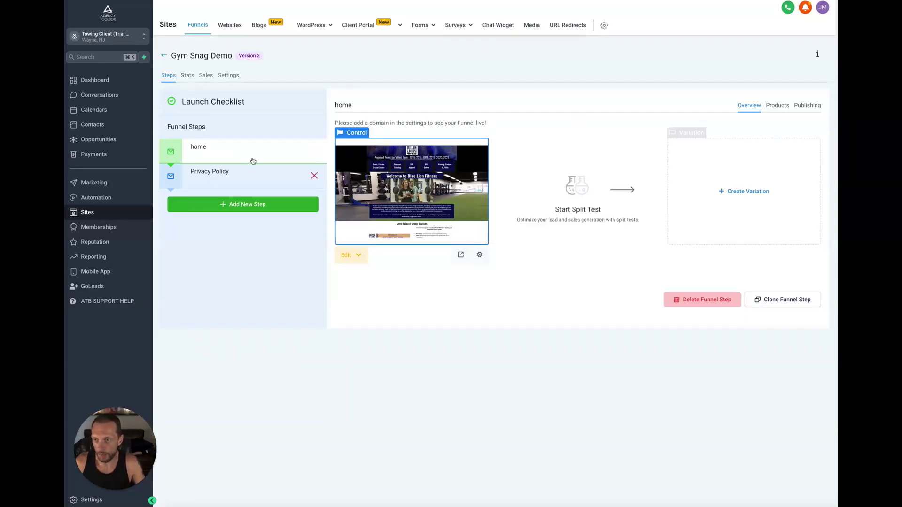
left_click(163, 56)
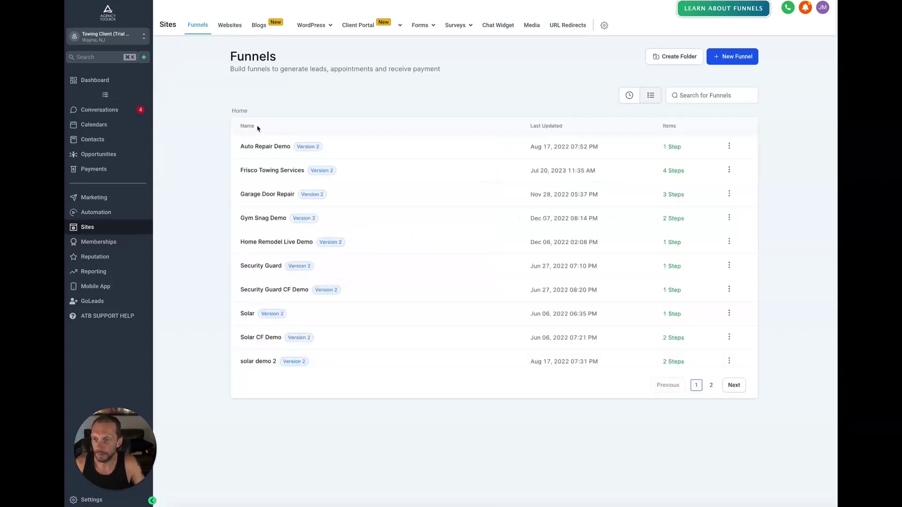
- Open the Optin page of the Frisco Towing Services funnel in the page editor
left_click(262, 171)
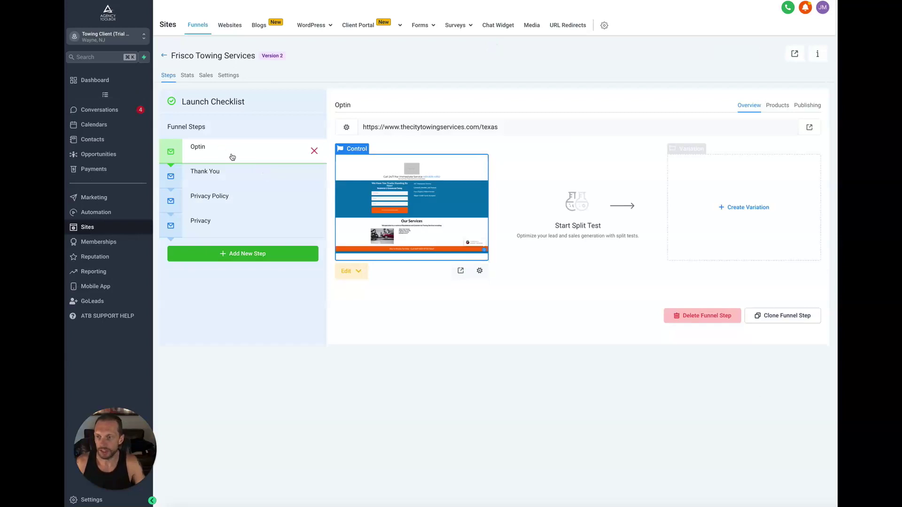
left_click(357, 275)
left_click(371, 291)
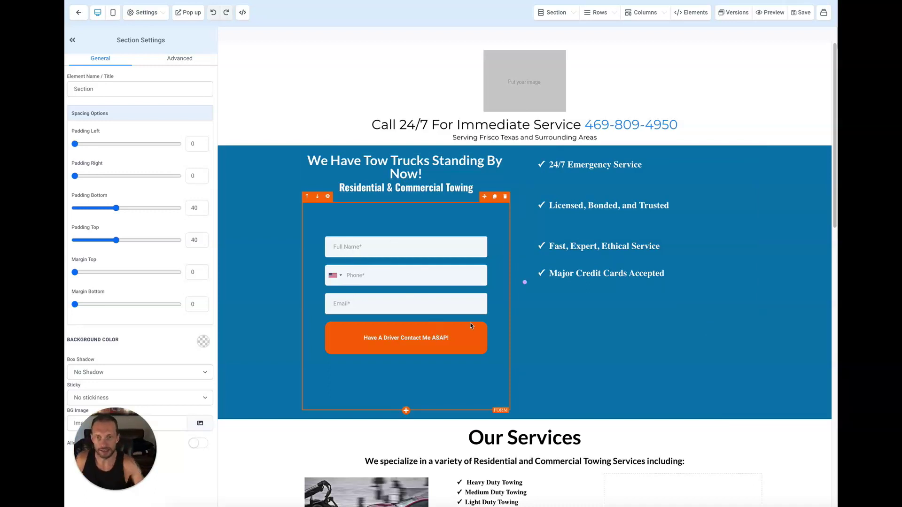
- Review the towing Optin page's contact form, services, service area map and footer call-to-action, and return to the form
scroll(710, 308, "down", 5)
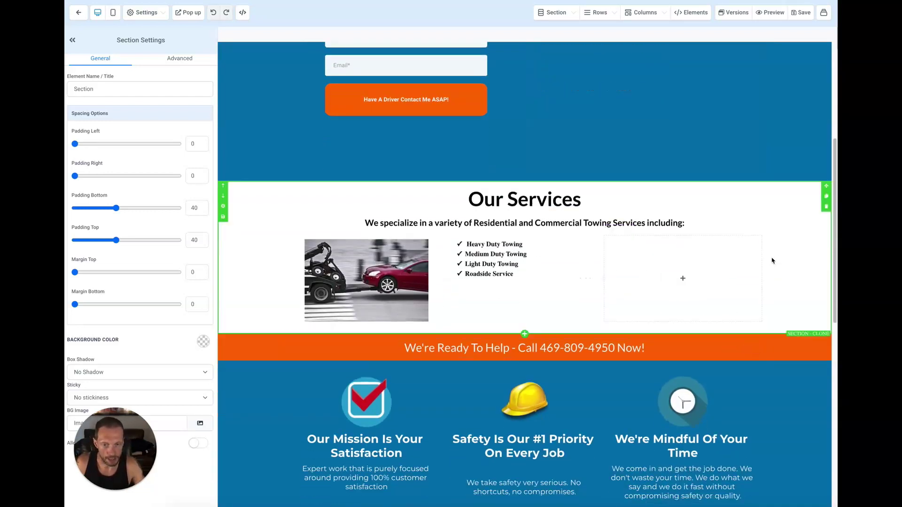
scroll(771, 261, "down", 1)
scroll(394, 243, "down", 6)
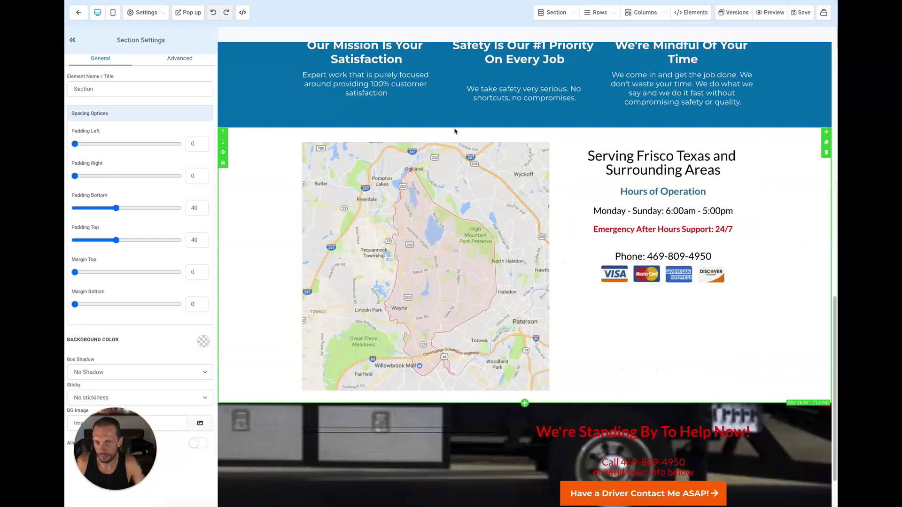
scroll(597, 123, "down", 1)
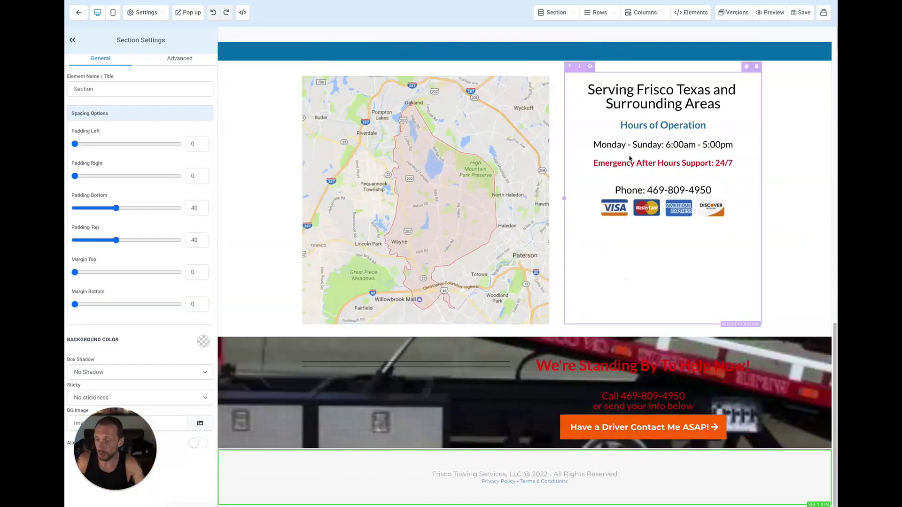
scroll(630, 158, "up", 5)
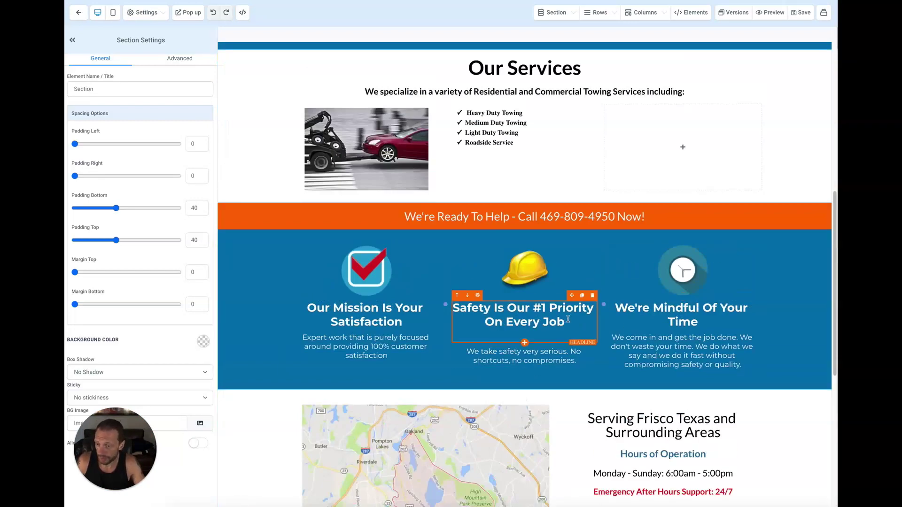
scroll(567, 319, "up", 6)
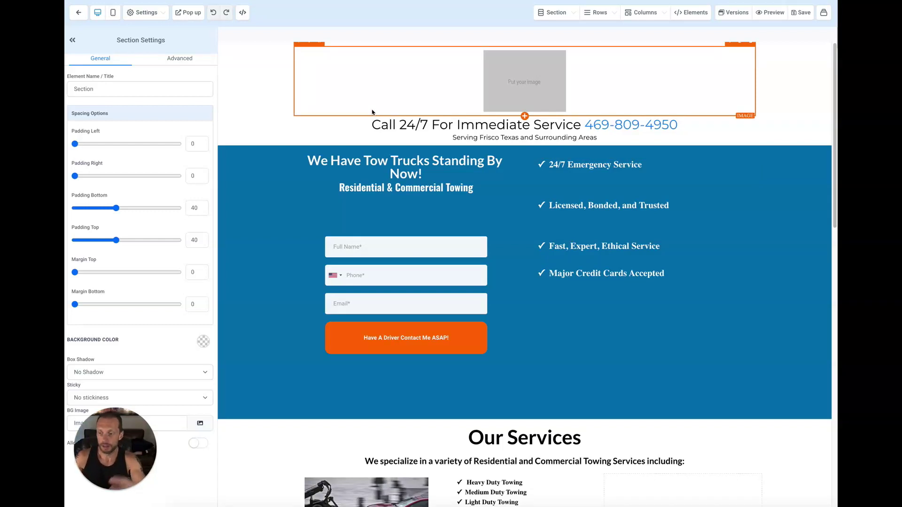
- Exit the Optin page and open the Thank You page of the Frisco Towing Services funnel in the page editor
left_click(78, 14)
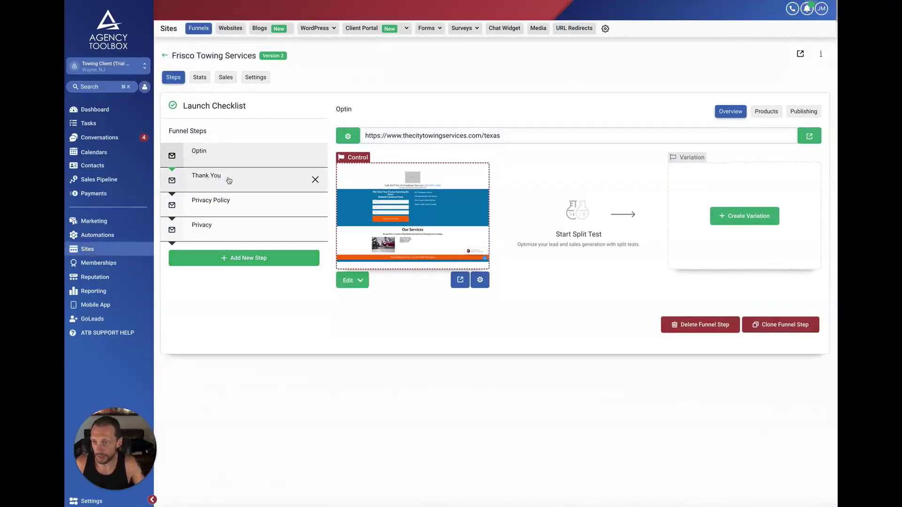
left_click(227, 180)
left_click(355, 281)
left_click(402, 305)
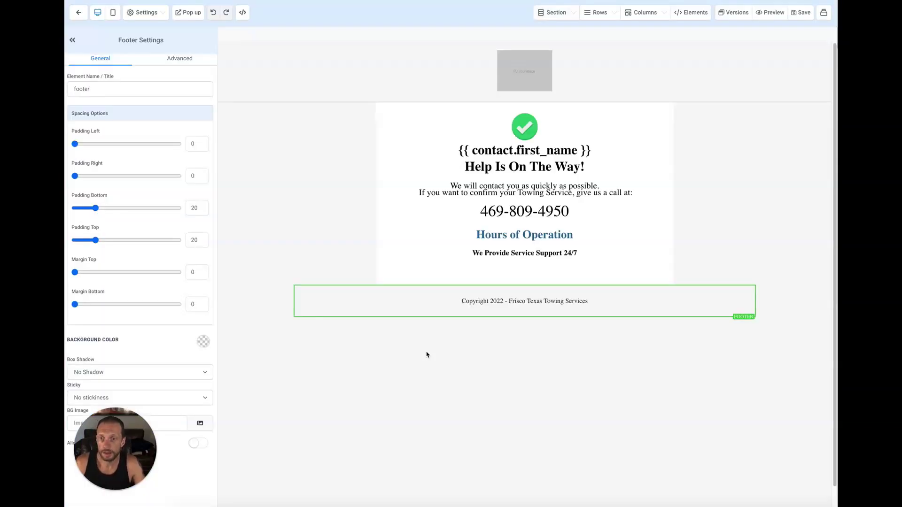
- Close the Thank You page editor, switch to the whiteboard to consult the funnel diagram, and switch back to Agency Toolbox
left_click(79, 13)
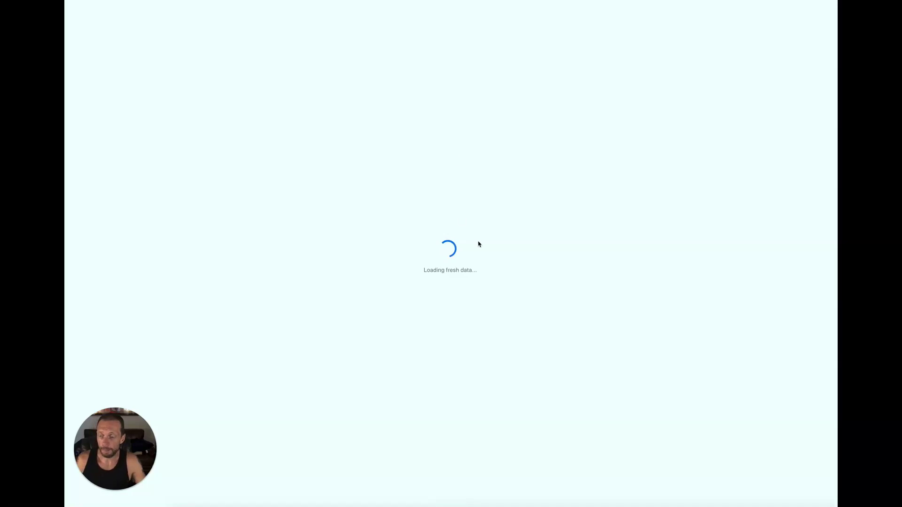
key("super+Tab")
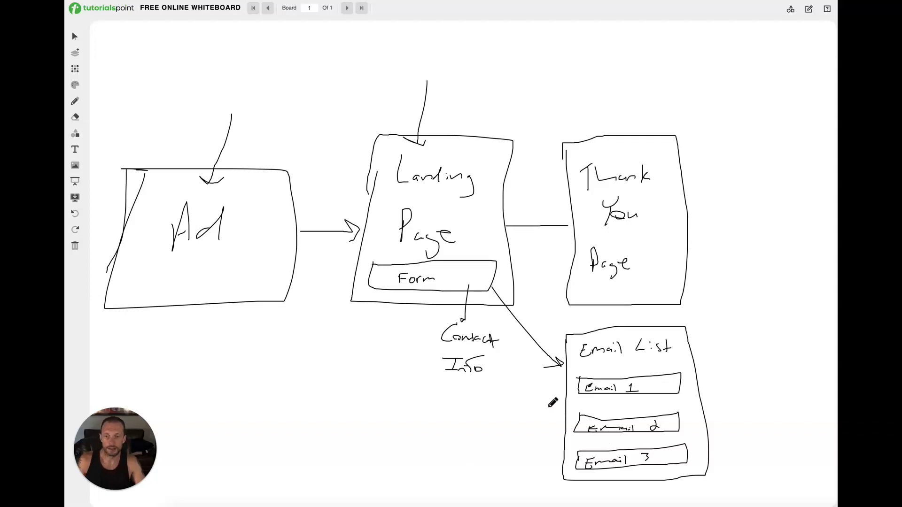
key("super+Tab")
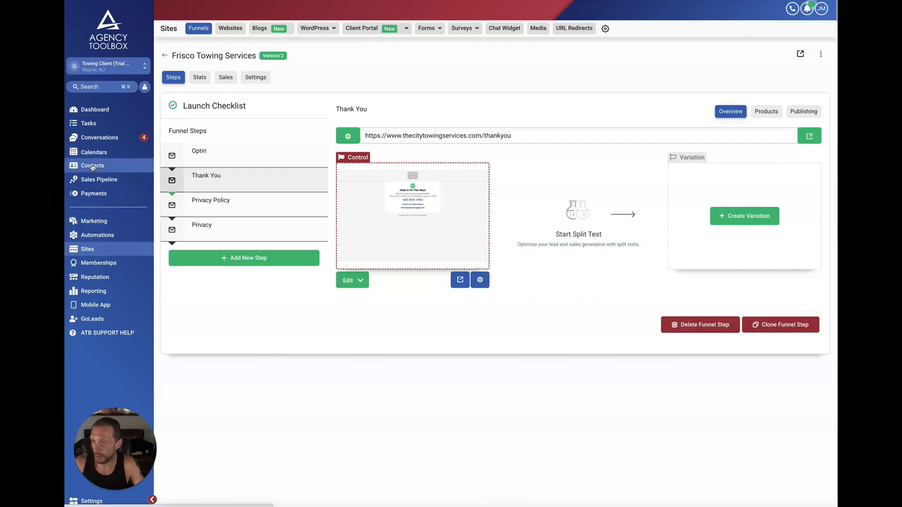
- Open the contacts list and examine the captured leads' contact details, last activity and tags
left_click(89, 167)
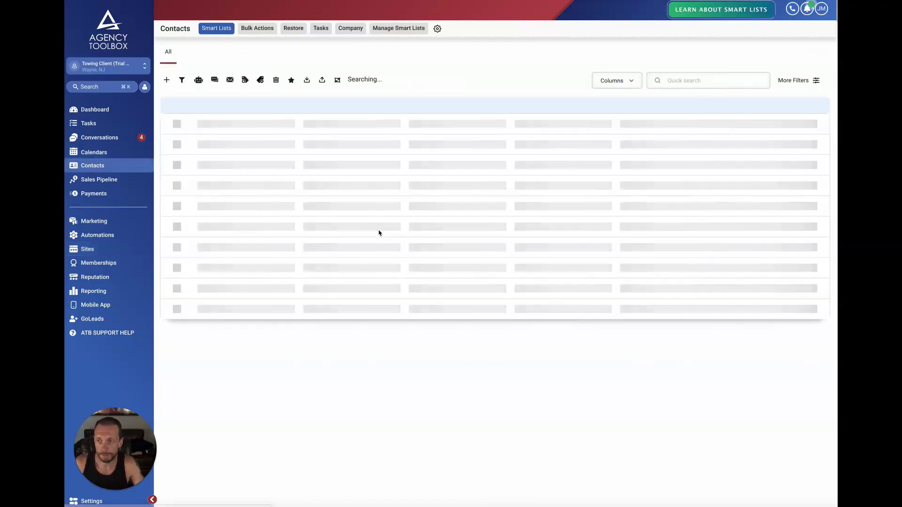
scroll(472, 268, "down", 2)
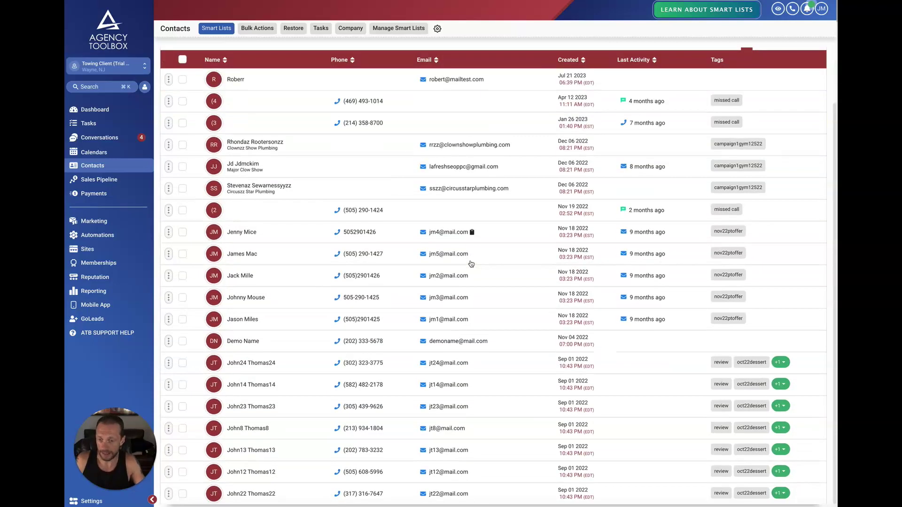
scroll(477, 317, "up", 2)
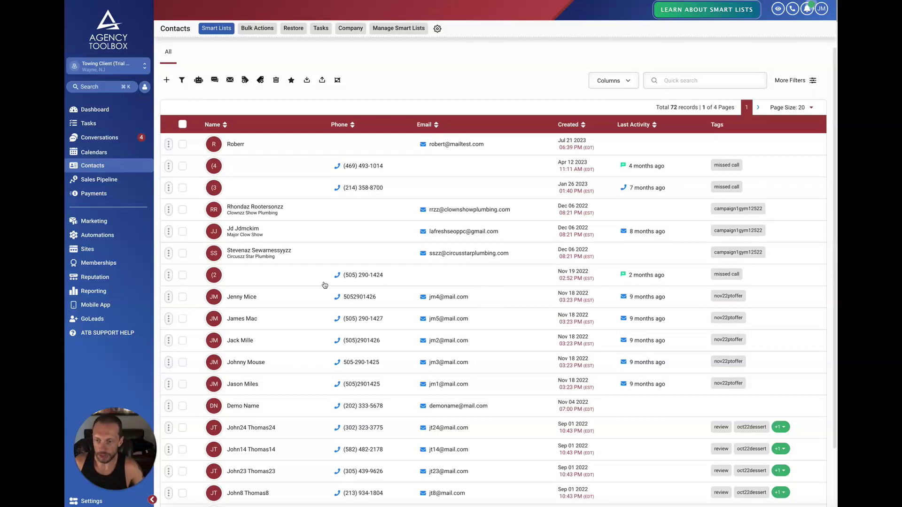
scroll(313, 309, "down", 2)
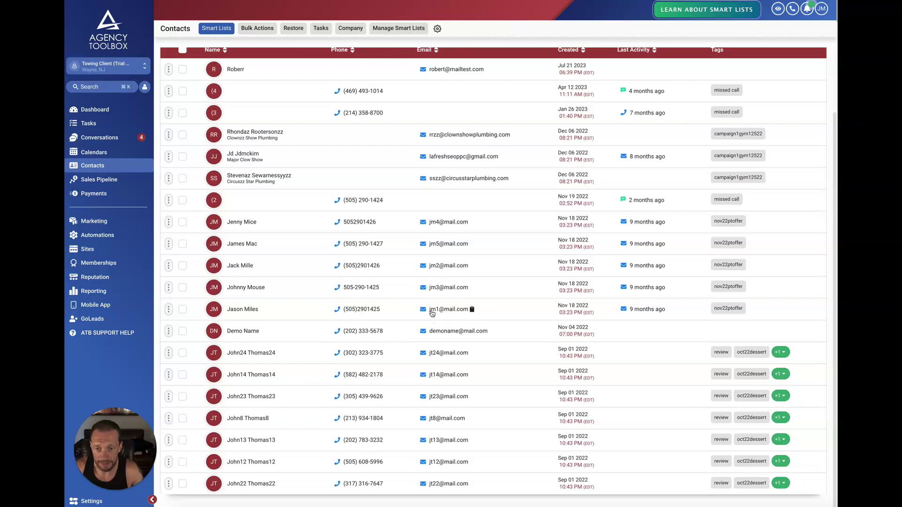
scroll(511, 333, "up", 2)
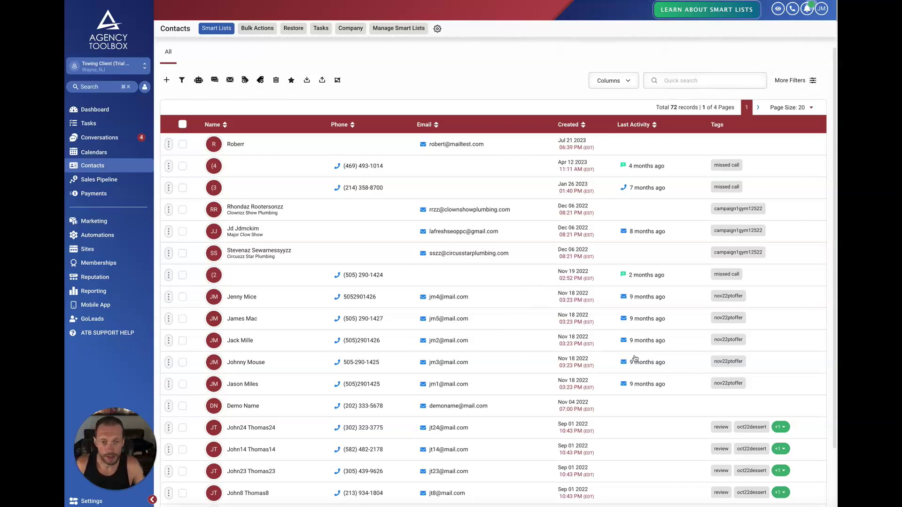
scroll(744, 413, "down", 1)
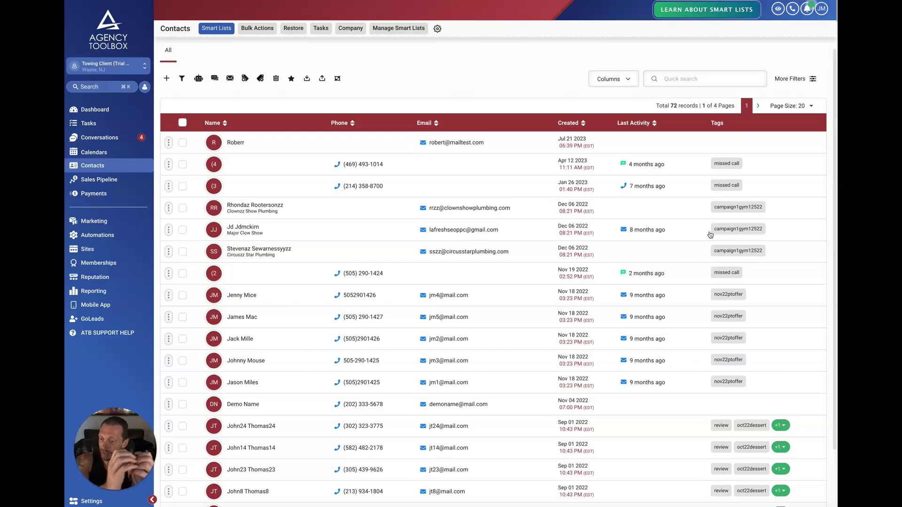
scroll(797, 269, "down", 1)
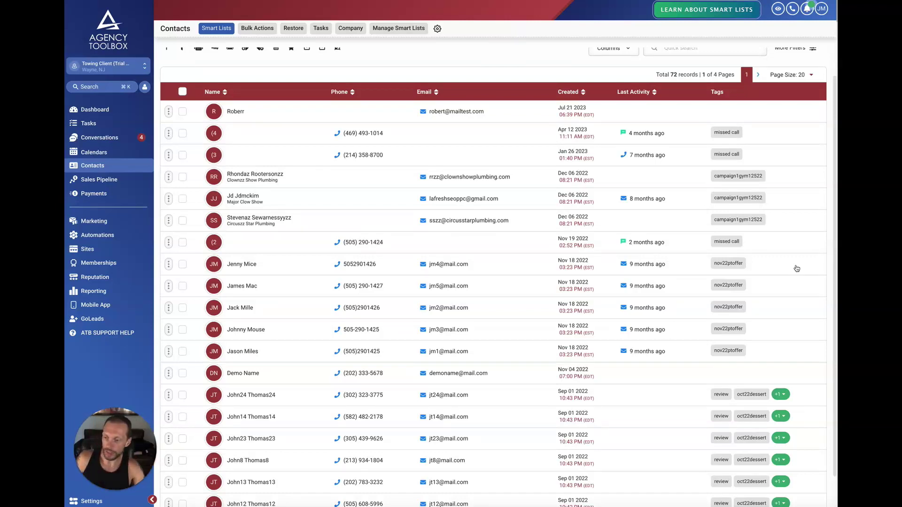
scroll(789, 304, "down", 1)
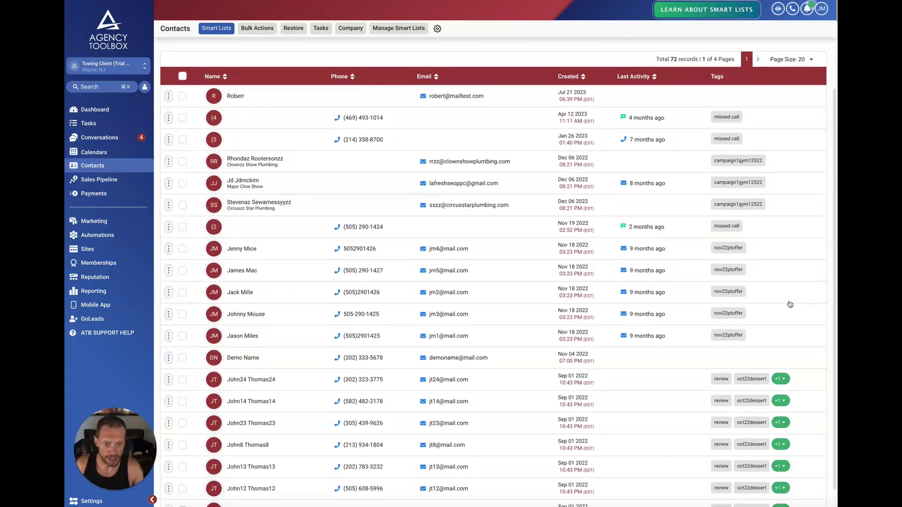
- Review the remaining contacts, view the opportunities in the Campaign Tracking Pipeline, and return to the contacts list
scroll(790, 304, "down", 1)
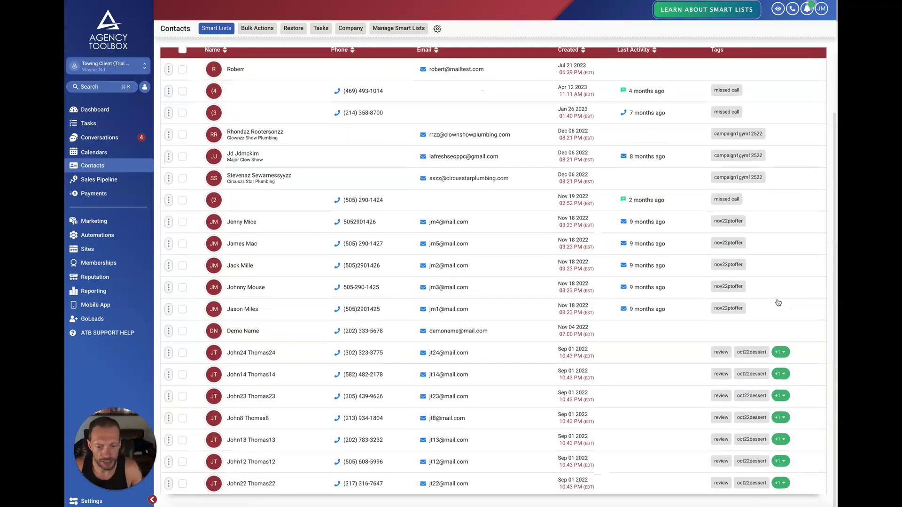
scroll(779, 304, "up", 2)
left_click(91, 179)
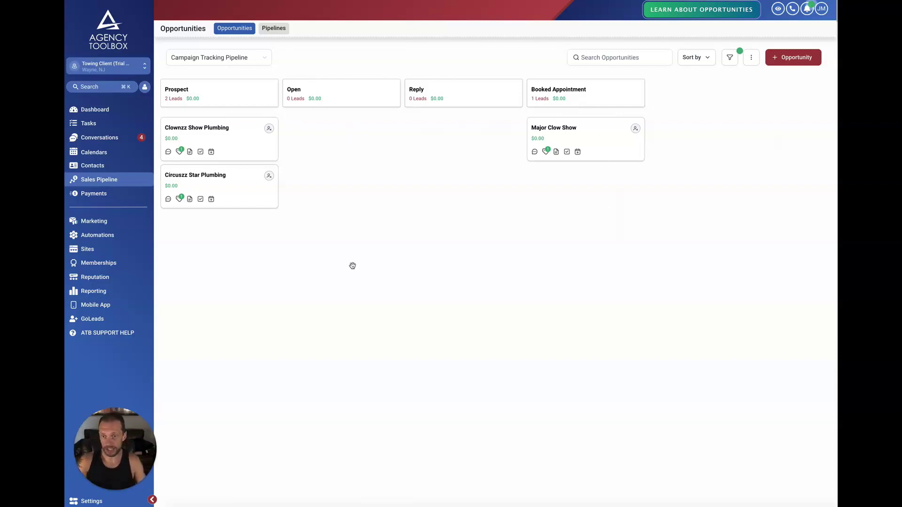
left_click(93, 165)
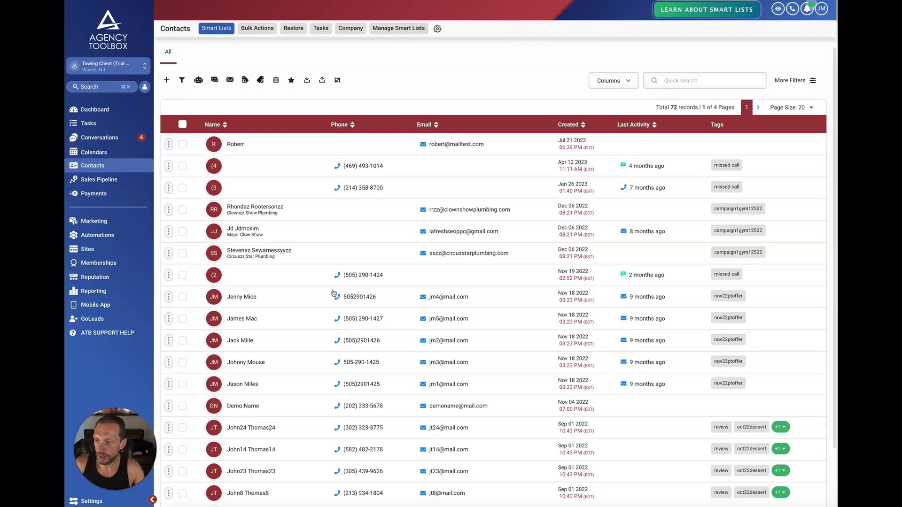
- Open the automations, switch to the whiteboard, and draw an arrow pointing at the Email List box in the funnel diagram
left_click(95, 237)
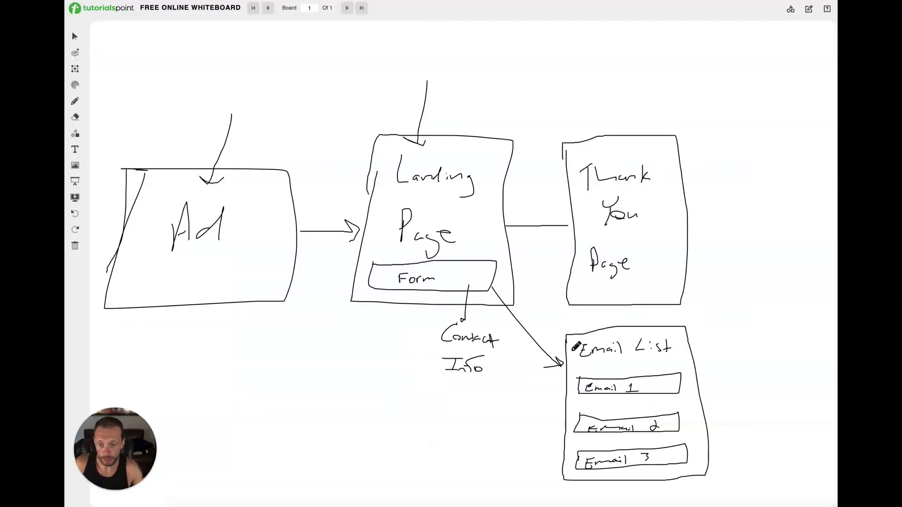
left_click_drag(739, 299, 675, 332)
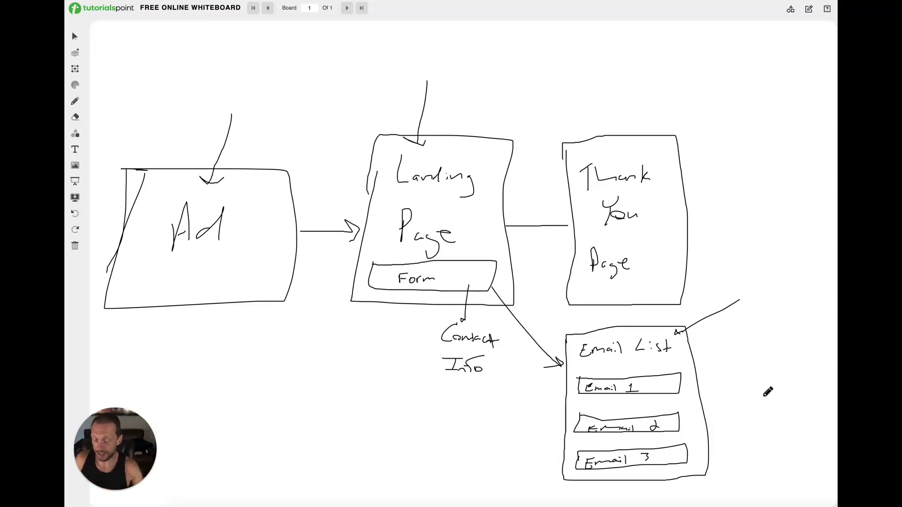
mouse_move(618, 364)
left_mouse_down()
mouse_move(610, 372)
mouse_move(644, 371)
left_mouse_up()
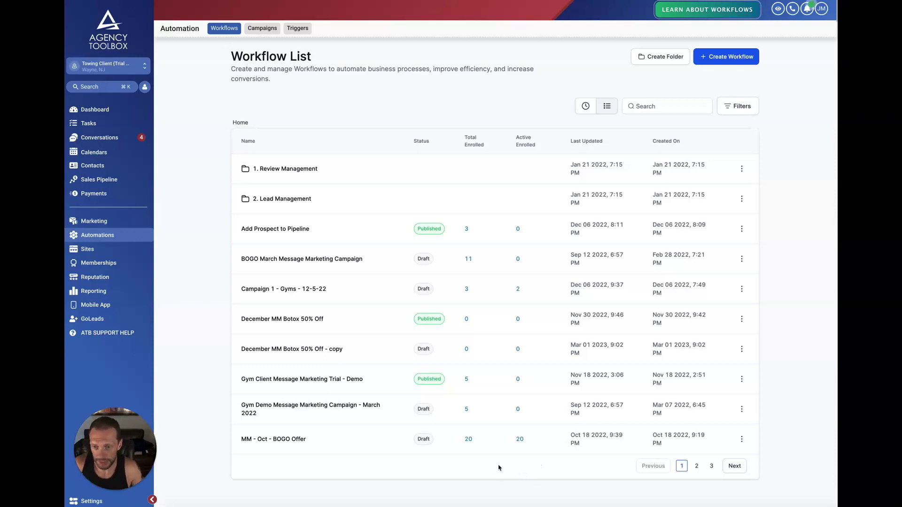
- Open the Campaign 1 - Gyms - 12-5-22 workflow, inspect its first email action, and leave the workflow
left_click(261, 290)
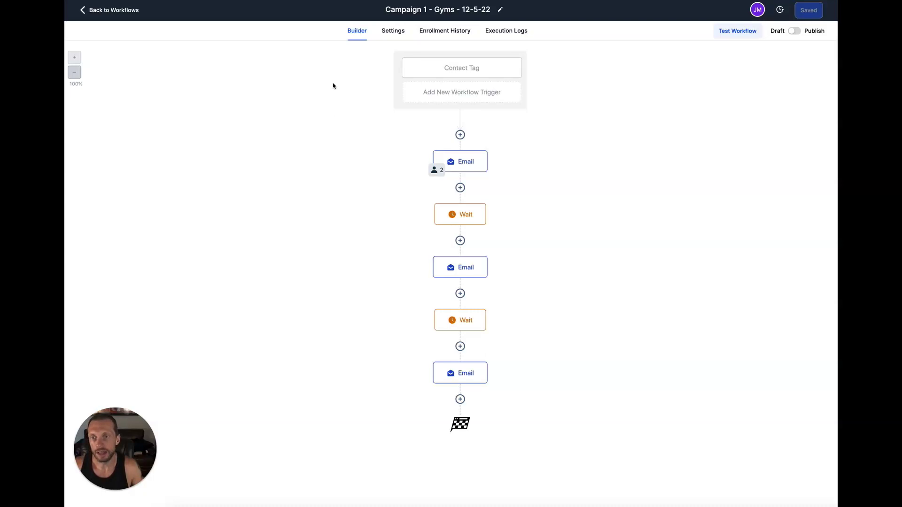
left_click(471, 165)
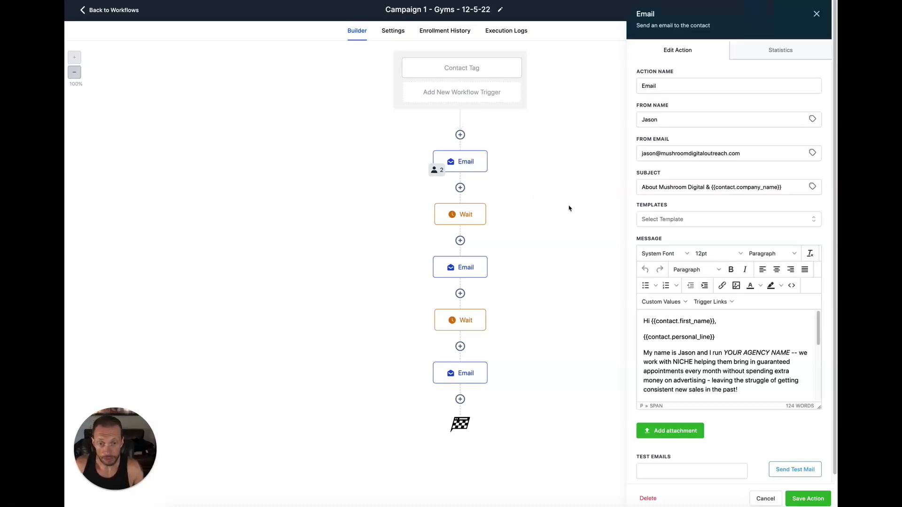
left_click(85, 12)
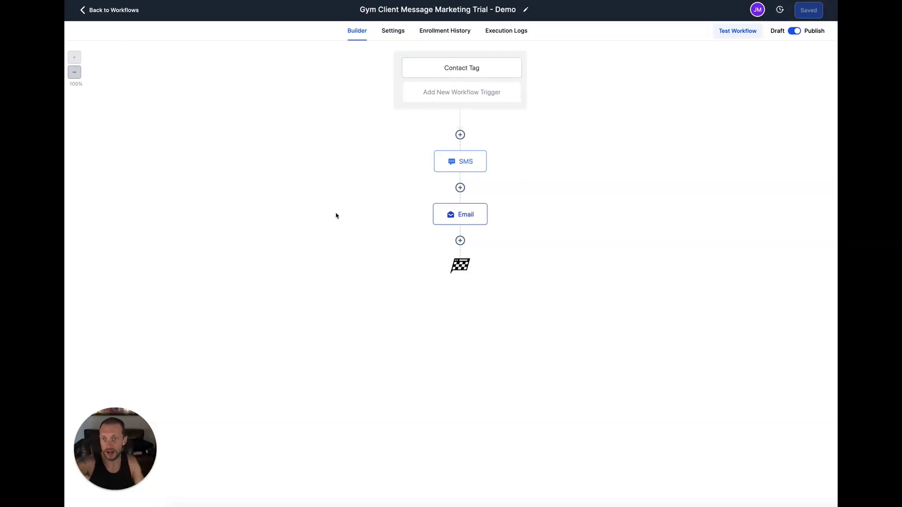
- Inspect the SMS message and the email content in the Gym Client Message Marketing Trial - Demo workflow
left_click(460, 166)
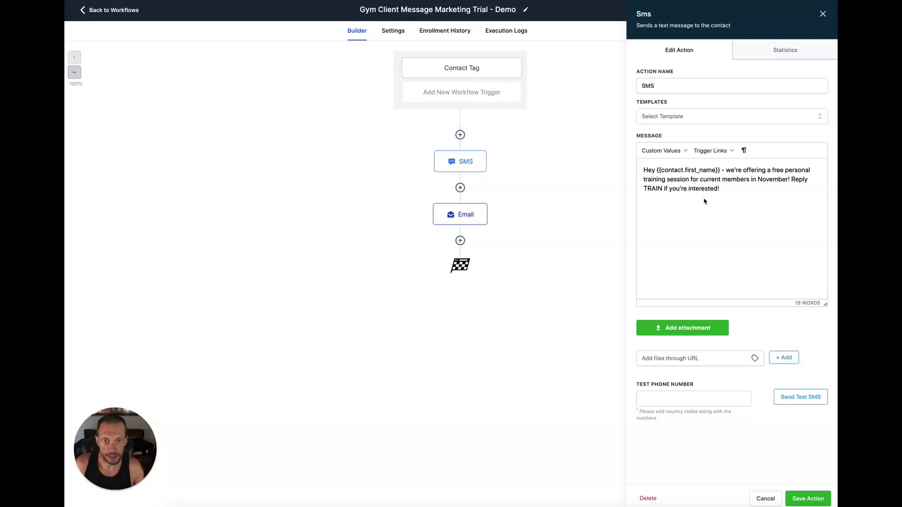
left_click_drag(643, 170, 723, 189)
left_click(727, 179)
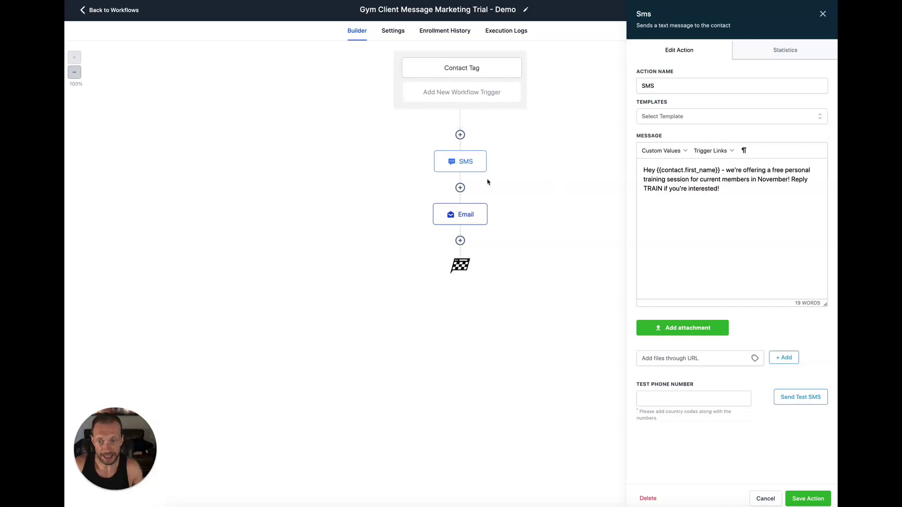
left_click_drag(719, 189, 699, 180)
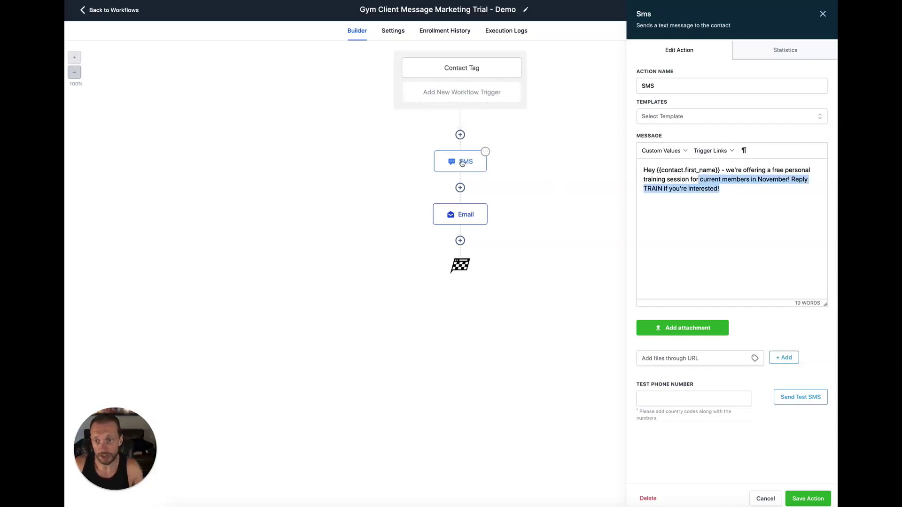
left_click(449, 215)
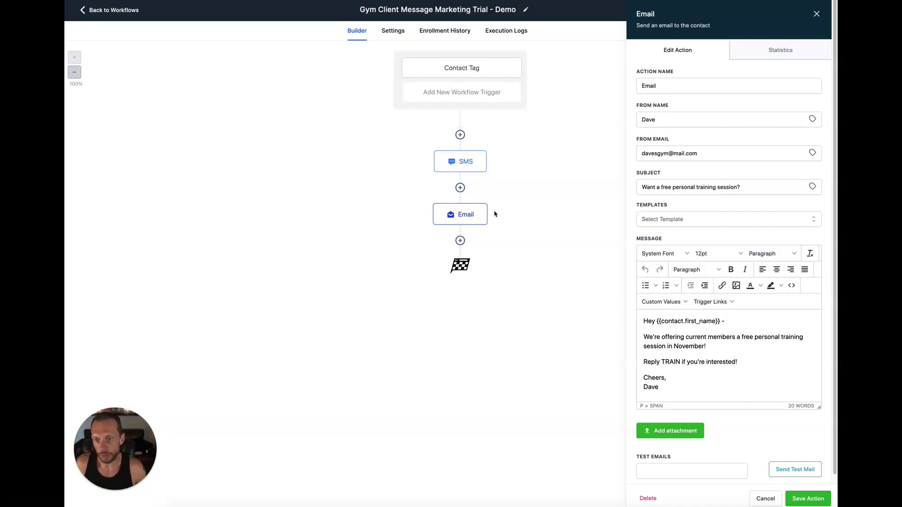
- Search for sms among the actions available after the Email step, and return to the workflow list without adding one
left_click(460, 241)
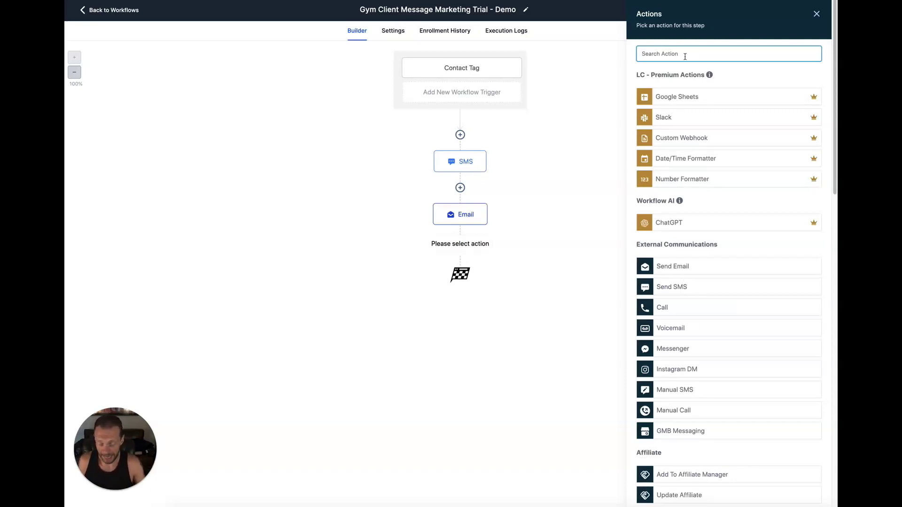
type("sms")
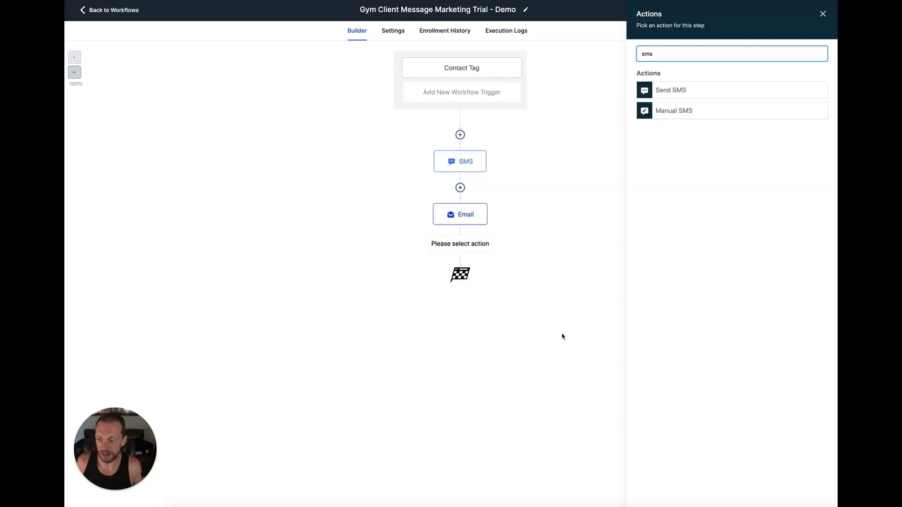
left_click(822, 14)
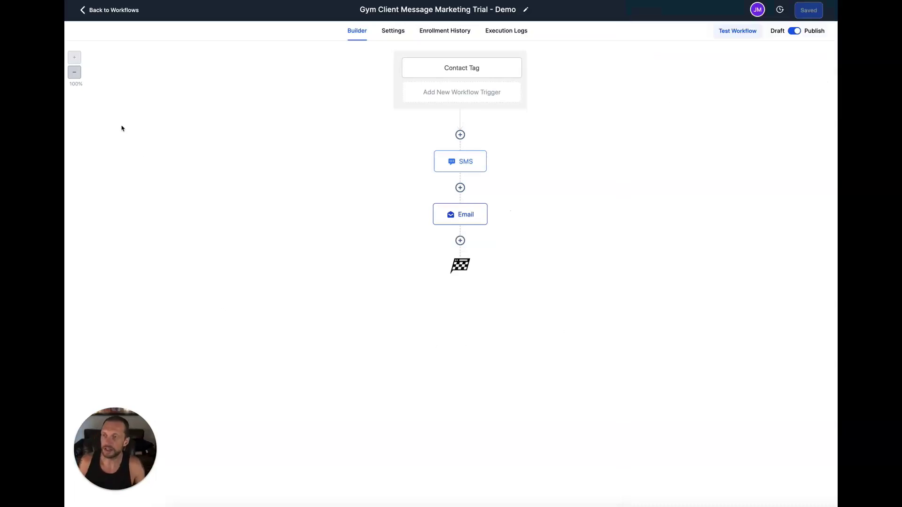
left_click(108, 10)
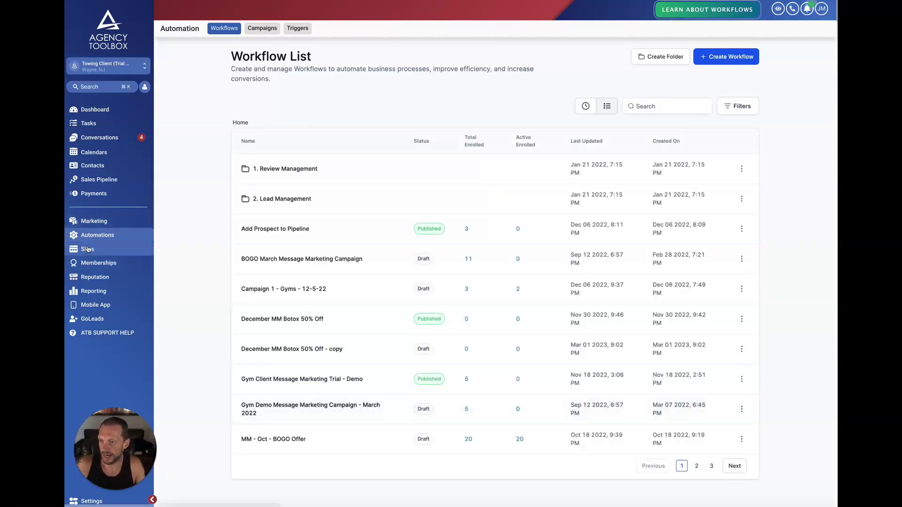
- Open the funnels list and view the management options for the Gym Snag Demo funnel, including Clone
left_click(121, 253)
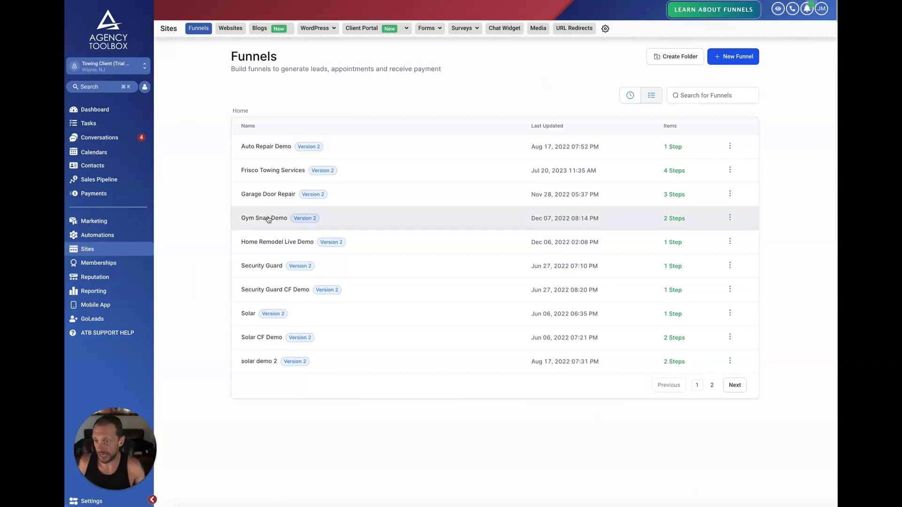
left_click(730, 217)
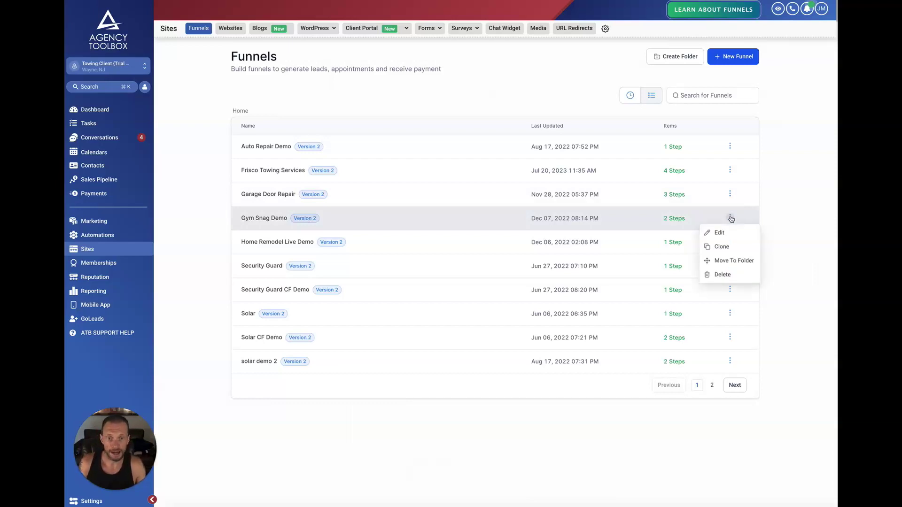
left_click(795, 216)
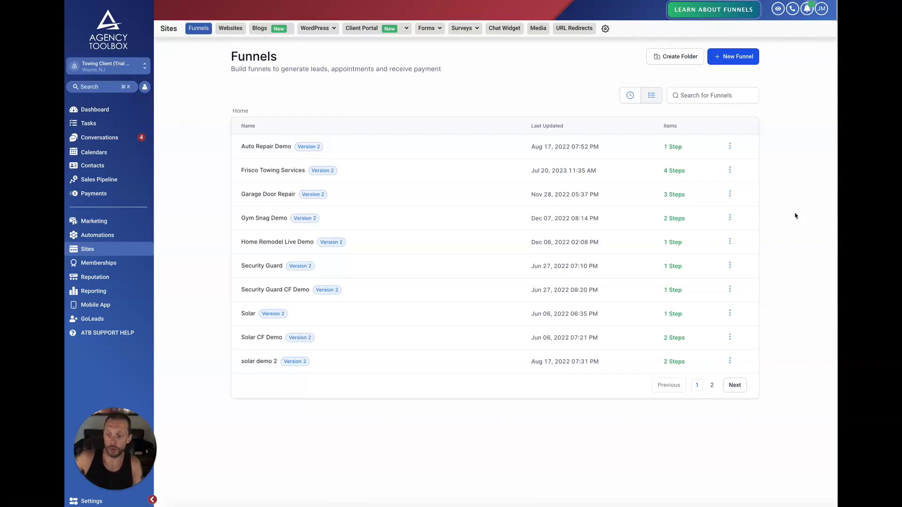
- Return to the workflow list and view the management options for the BOGO March Message Marketing Campaign workflow
left_click(96, 237)
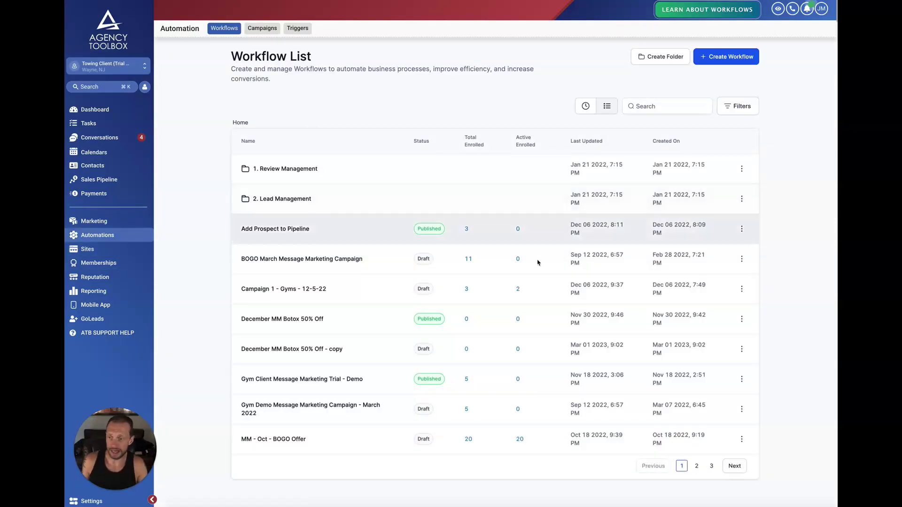
left_click(742, 259)
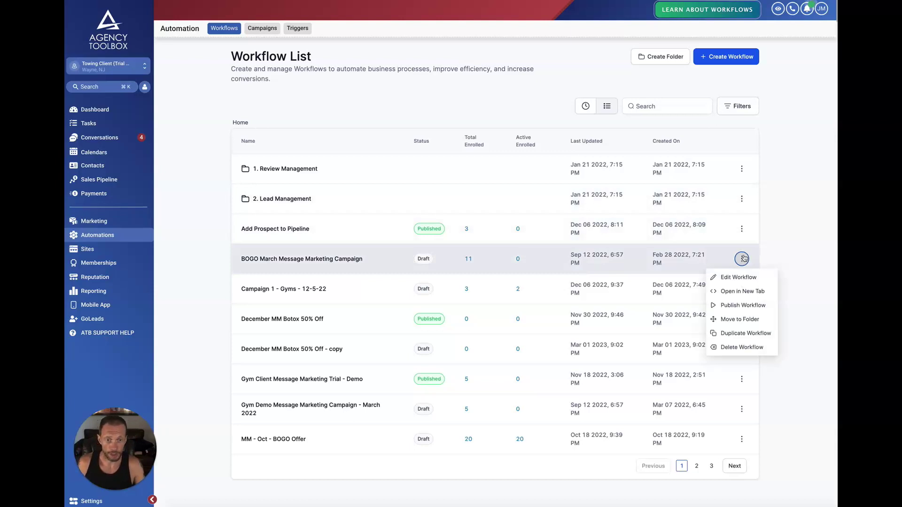
left_click(814, 313)
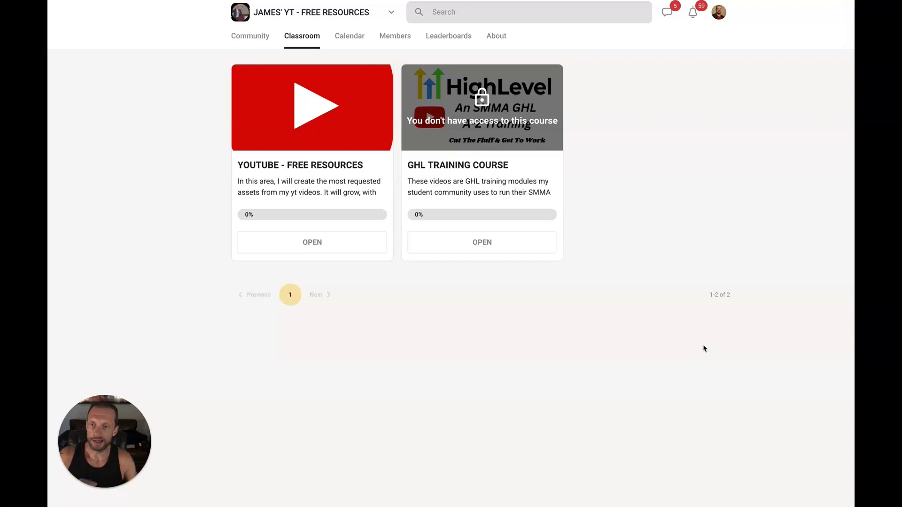
- Open the YOUTUBE - FREE RESOURCES course, look through its Snapshots section, and collapse Snapshots and FREE PDFs & TRACKERS
left_click(311, 242)
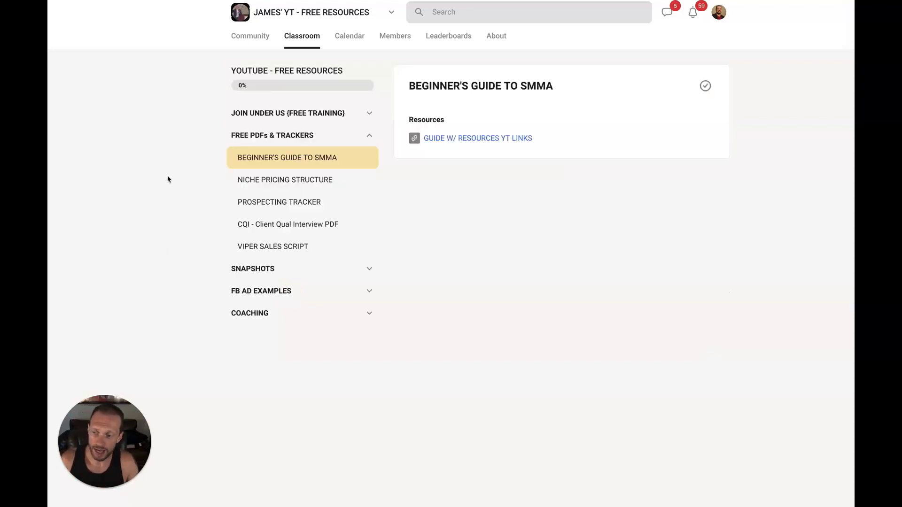
left_click(370, 271)
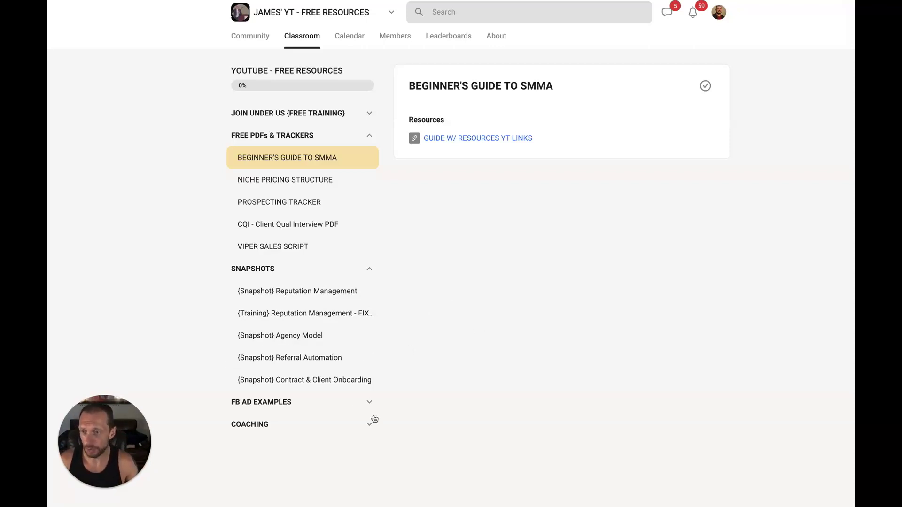
left_click(370, 269)
left_click(368, 134)
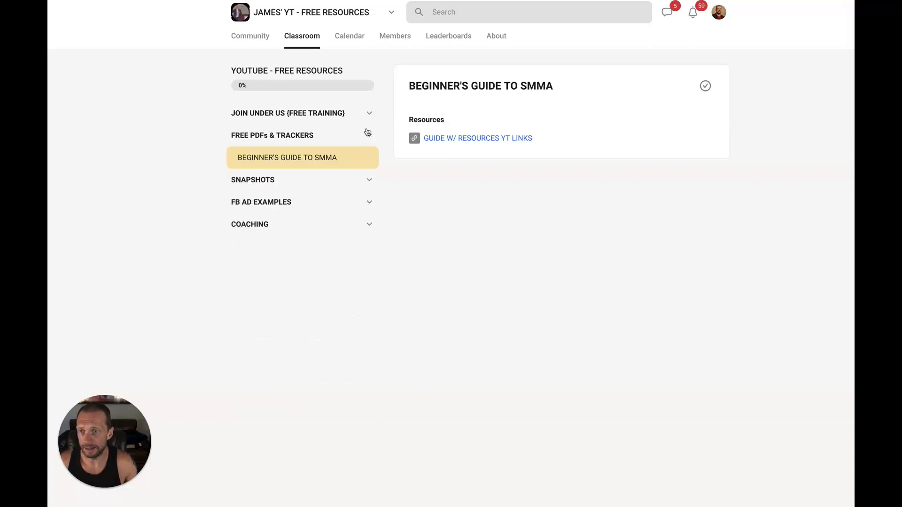
- View the group's community feed and return to the classroom's course overview
left_click(238, 36)
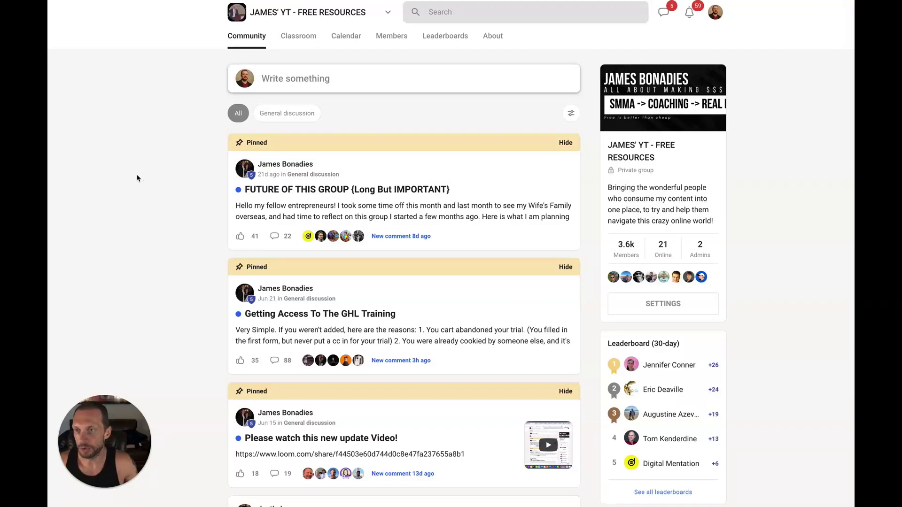
left_click(309, 41)
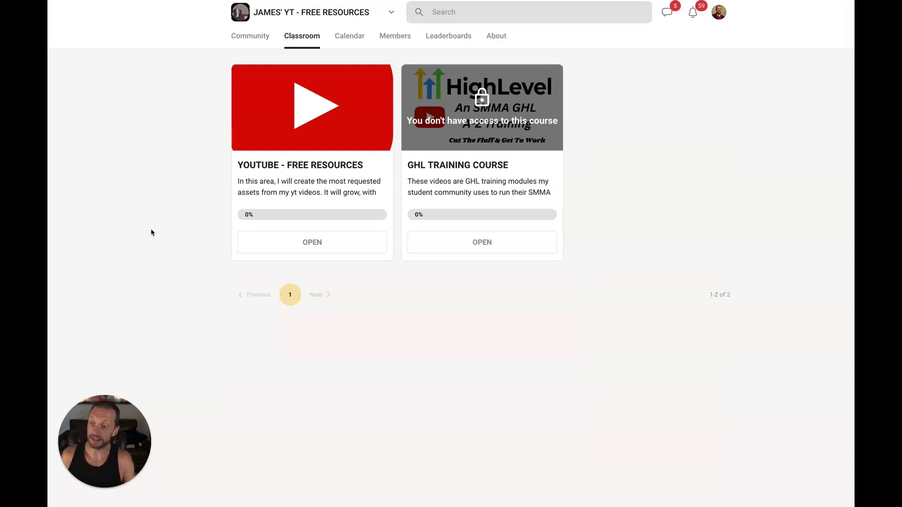